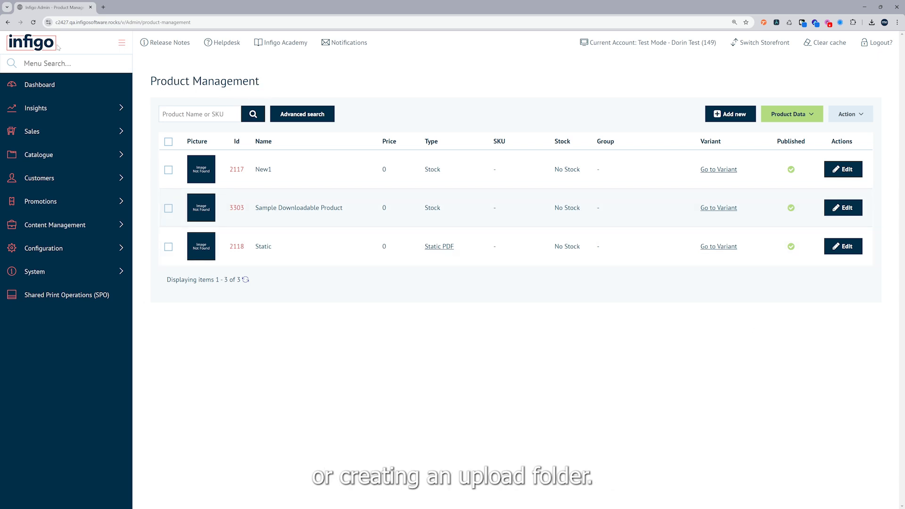
# Search the admin menu for "up" and open the Upload Folders page.
pyautogui.click(50, 59)
pyautogui.write('up')
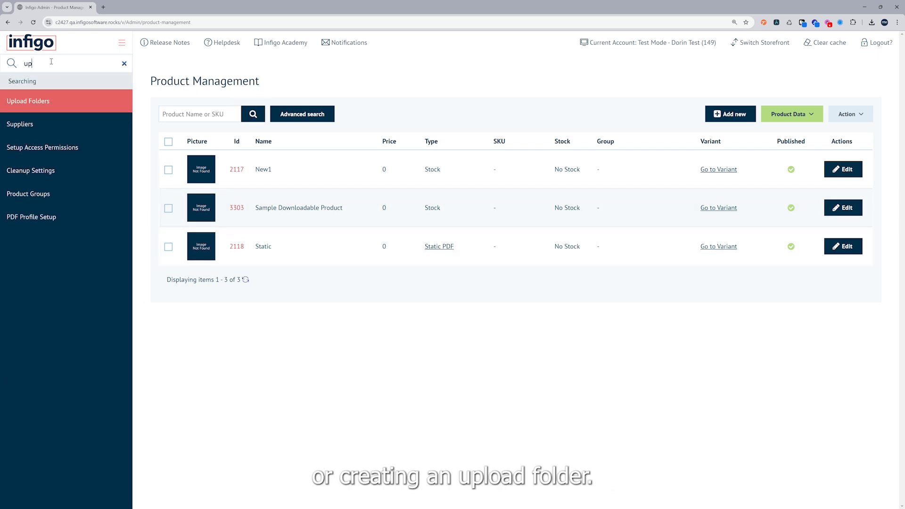
pyautogui.click(51, 100)
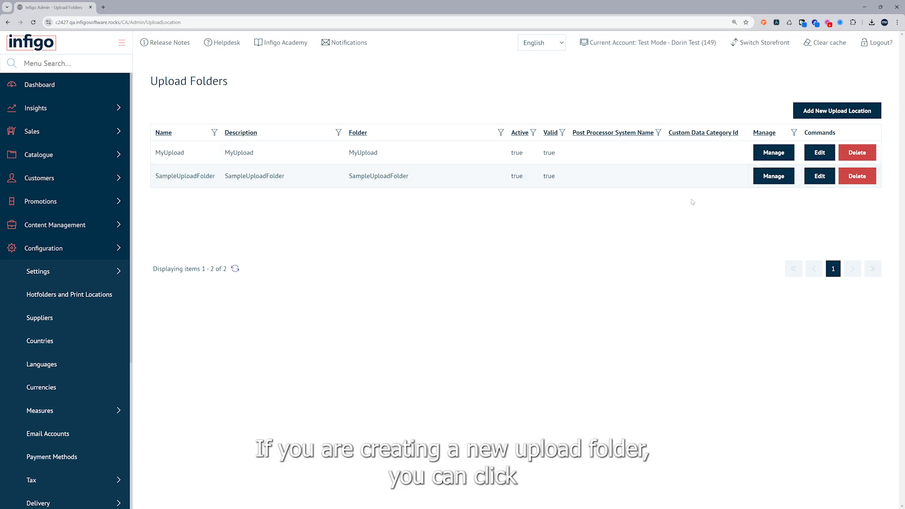
# Start a blank new upload location entry and discard it.
pyautogui.click(835, 115)
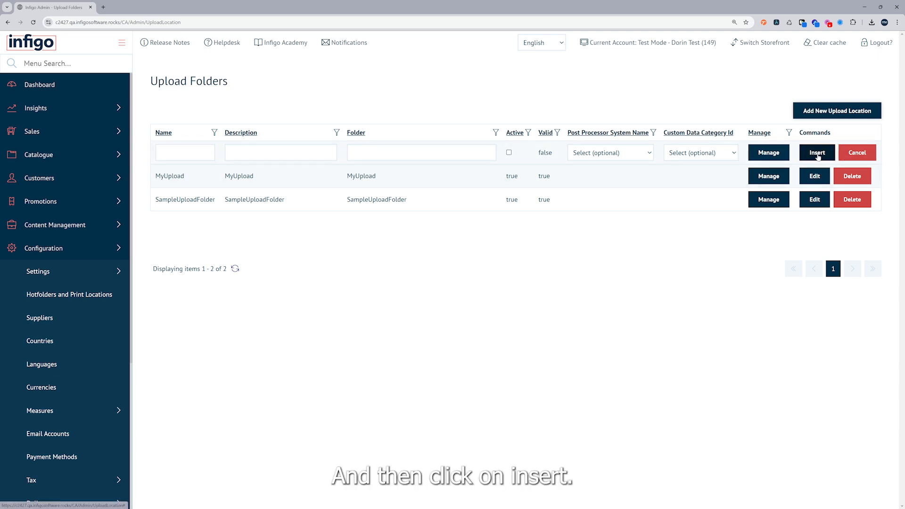
pyautogui.click(851, 156)
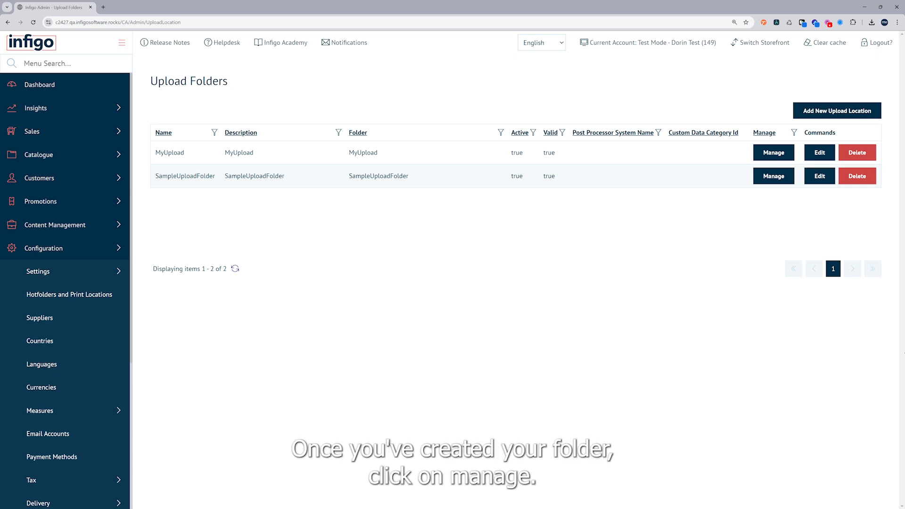
# Open SampleUploadFolder for management and upload Sample Downloadable File.pdf to its root.
pyautogui.click(764, 176)
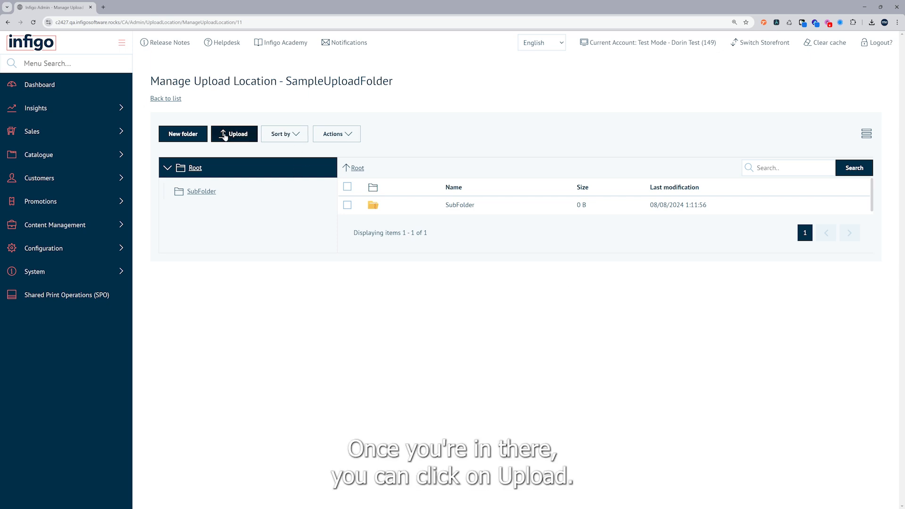
pyautogui.click(227, 134)
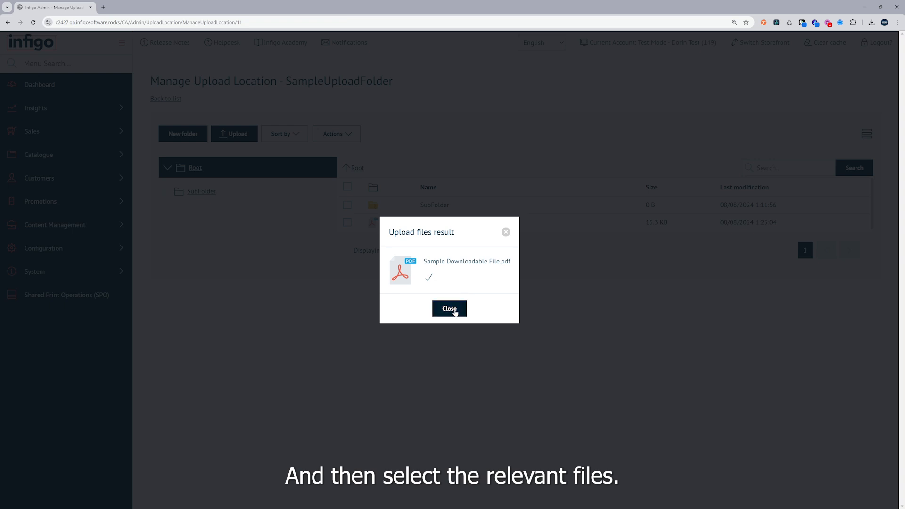
pyautogui.click(456, 309)
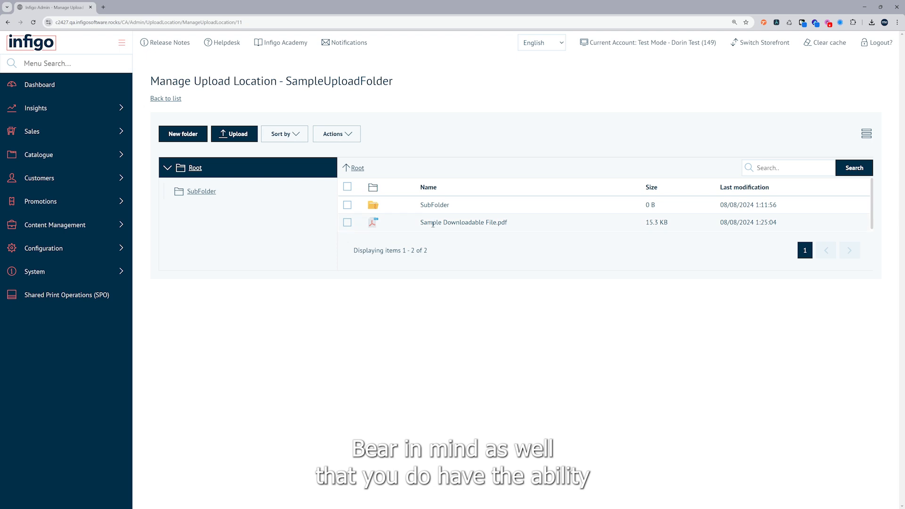
# Create a new folder named SubFolder2 in the root of SampleUploadFolder.
pyautogui.click(191, 139)
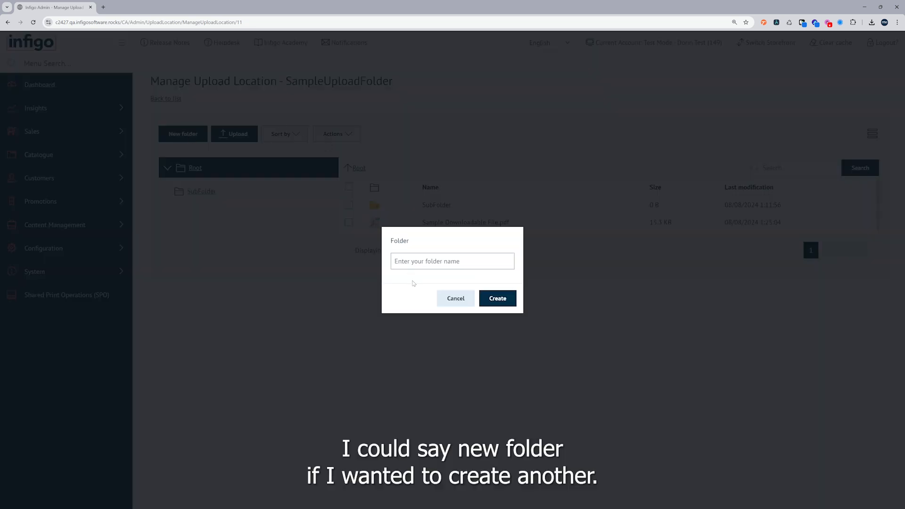
pyautogui.write('S')
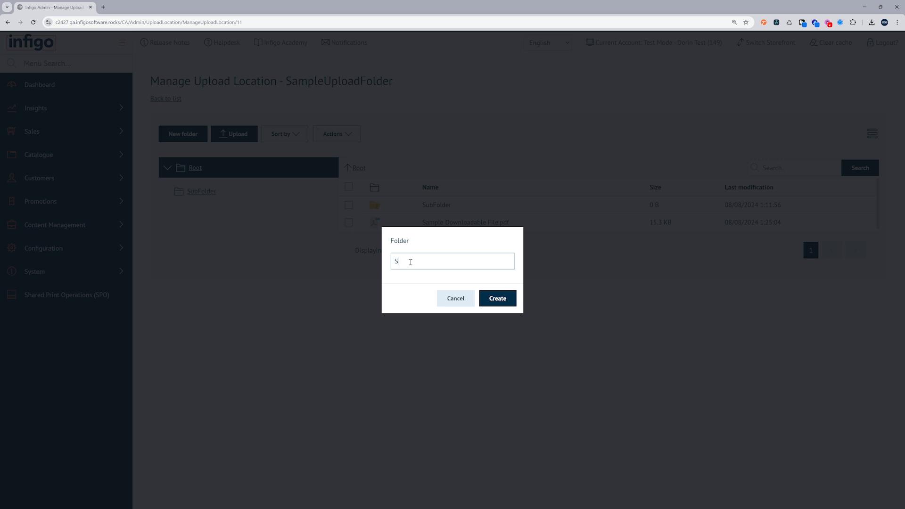
pyautogui.write('ubFolder2')
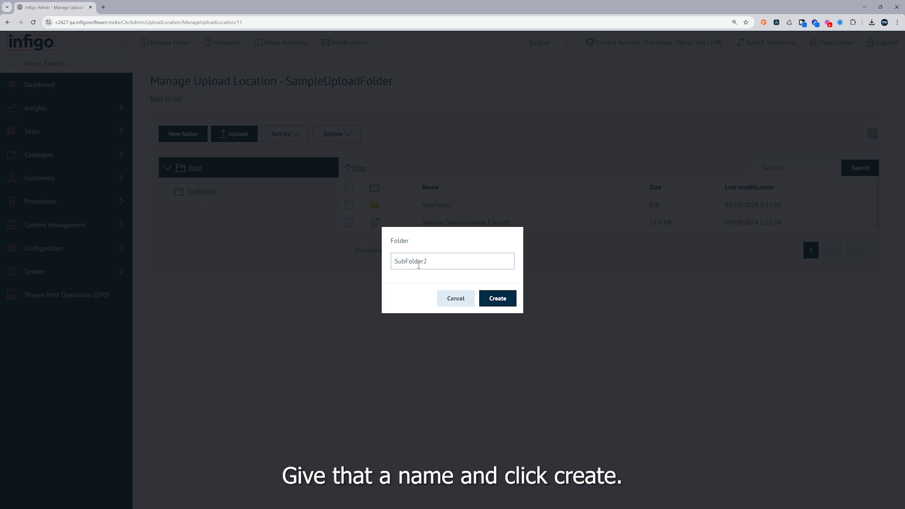
pyautogui.click(486, 303)
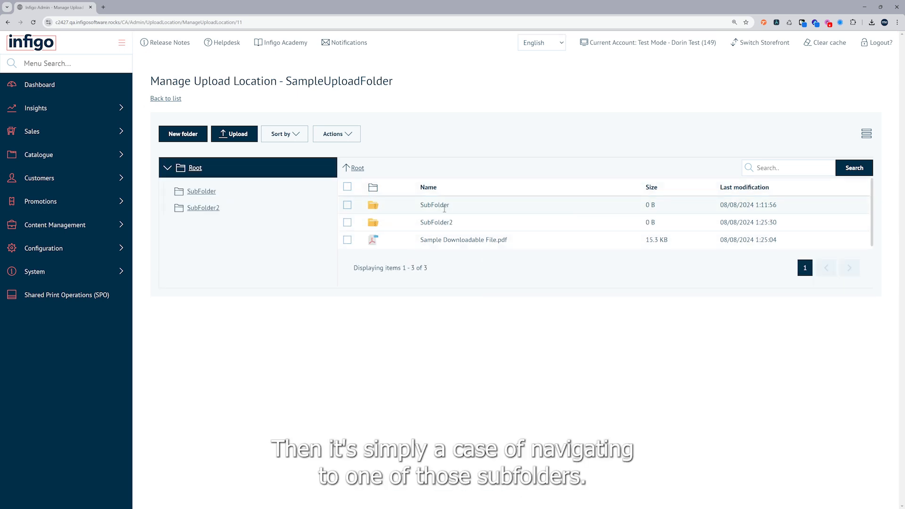
# Upload Sample Downloadable File for Subfolder.pdf into SubFolder.
pyautogui.click(213, 195)
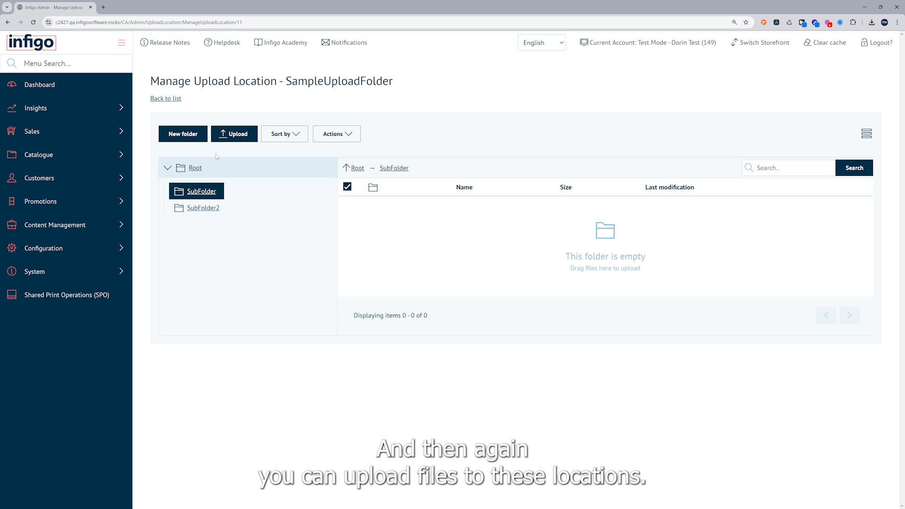
pyautogui.click(232, 135)
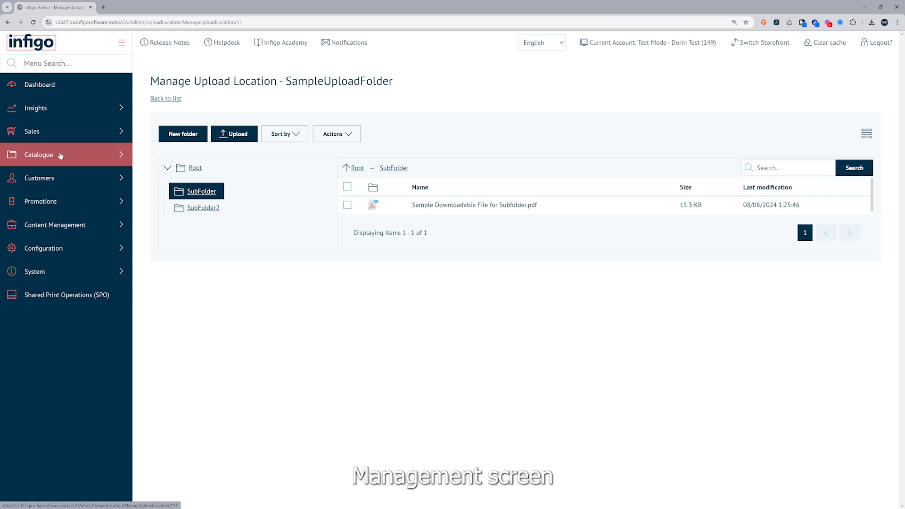
# Go to Product Management in the catalogue and export all found products to Excel.
pyautogui.click(60, 155)
pyautogui.click(60, 177)
pyautogui.click(60, 201)
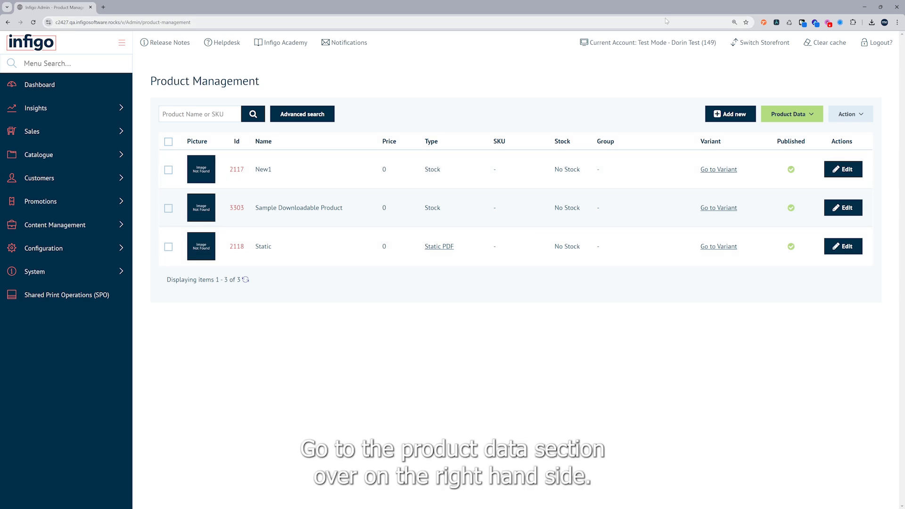
pyautogui.click(774, 114)
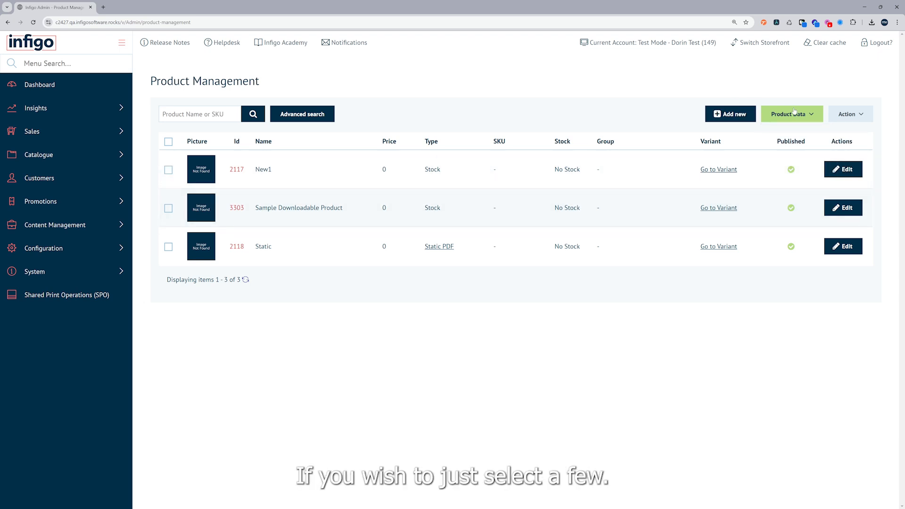
pyautogui.moveTo(794, 112)
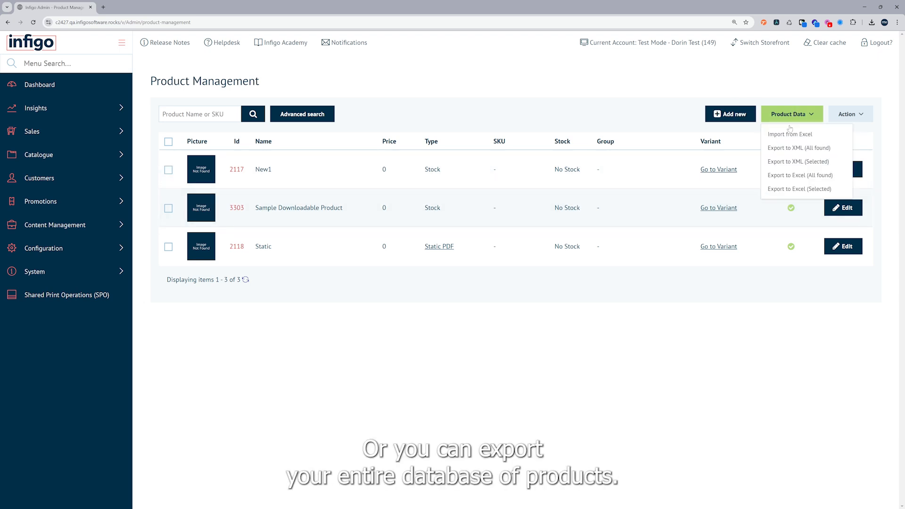
pyautogui.click(780, 177)
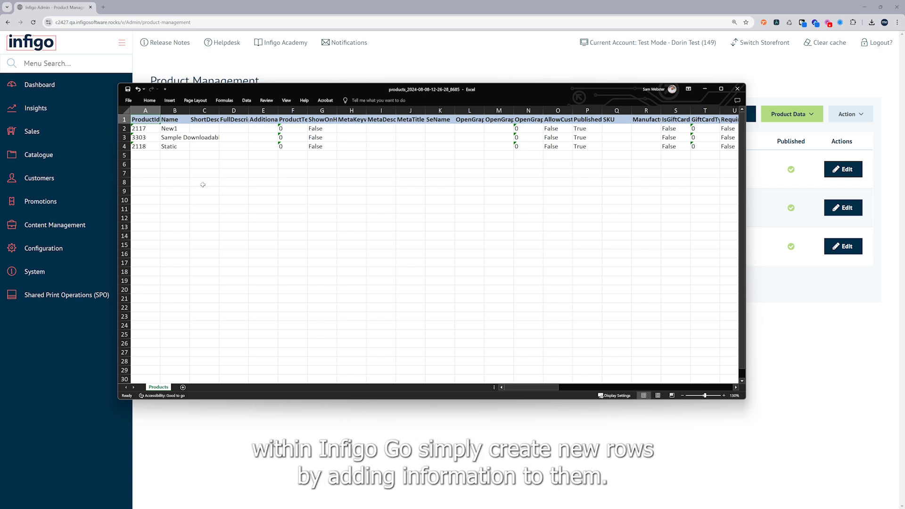
# In Excel, search the exported Products sheet for "download" and step through the download-related column headers.
pyautogui.moveTo(181, 156); pyautogui.dragTo(226, 169)
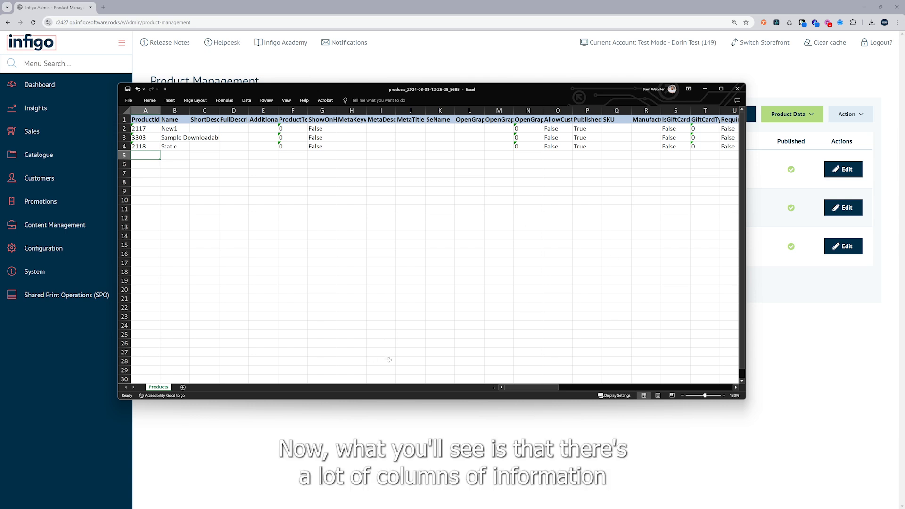
pyautogui.moveTo(537, 386)
pyautogui.mouseDown()
pyautogui.moveTo(682, 383)
pyautogui.moveTo(688, 395)
pyautogui.moveTo(533, 385)
pyautogui.mouseUp()
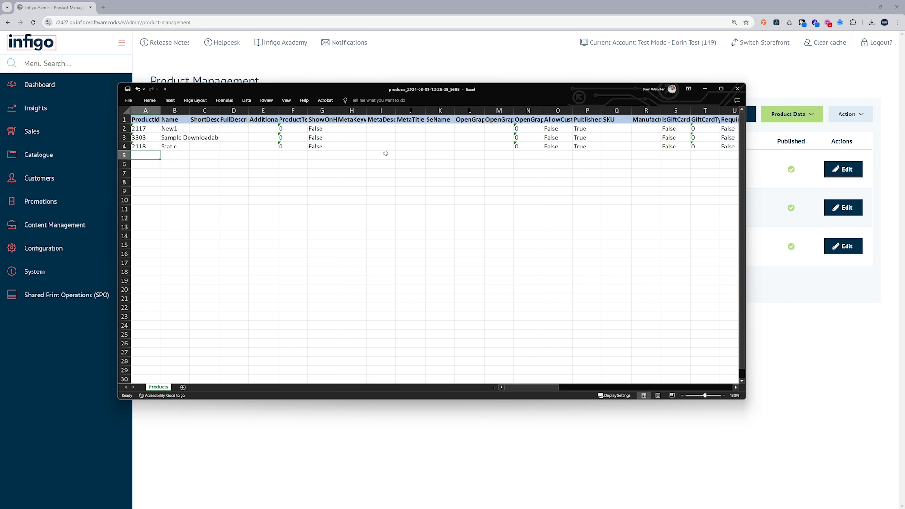
pyautogui.hotkey('ctrl', 'f')
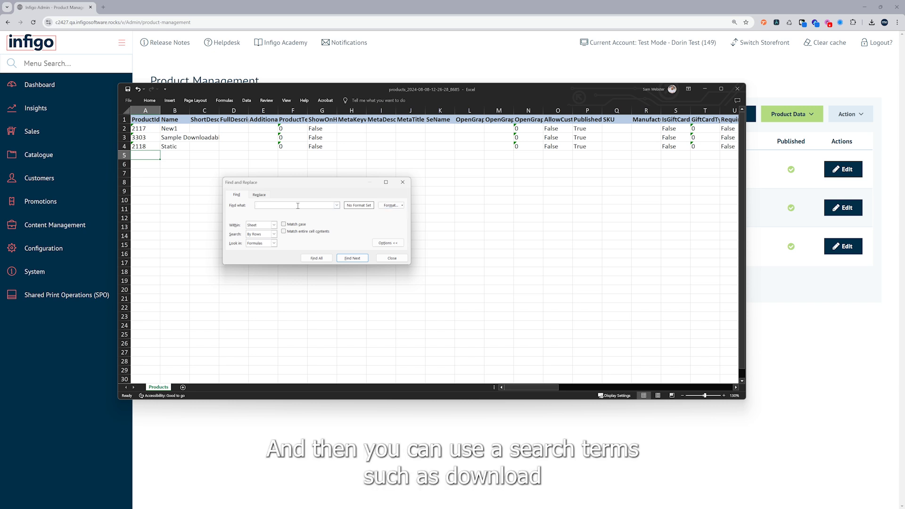
pyautogui.write('download')
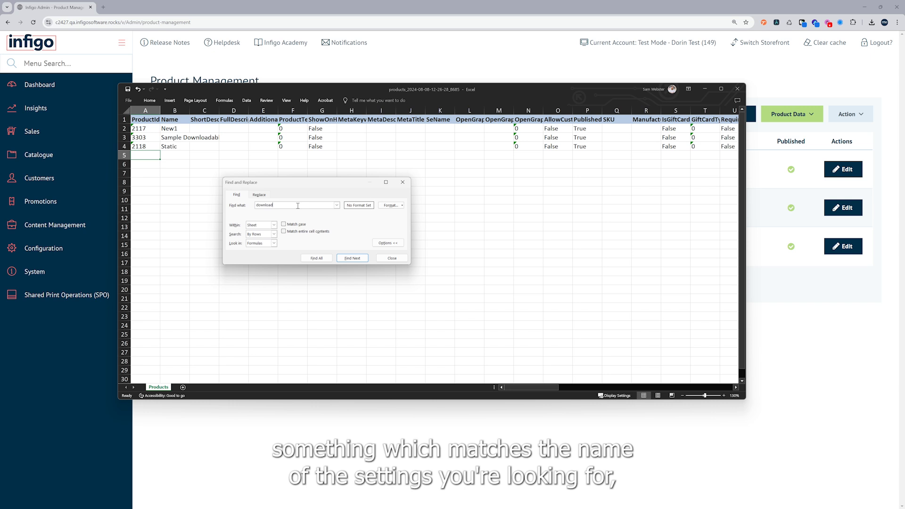
pyautogui.press('Return')
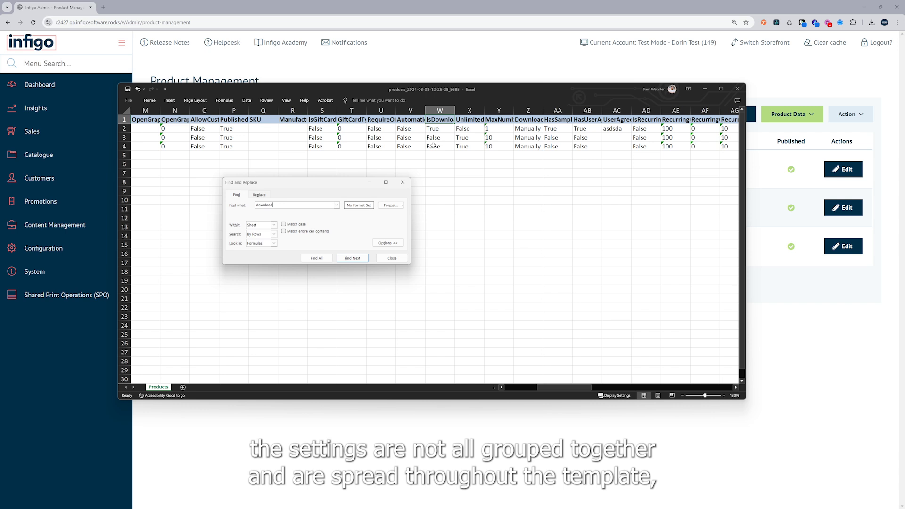
pyautogui.press('Return')
pyautogui.press('Return')
pyautogui.press('Return')
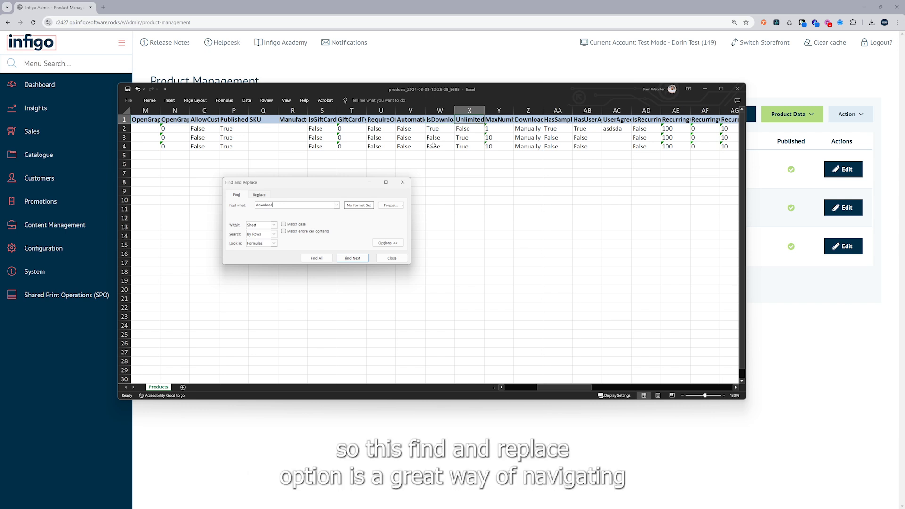
pyautogui.press('Return')
pyautogui.press('Return')
pyautogui.press('Return')
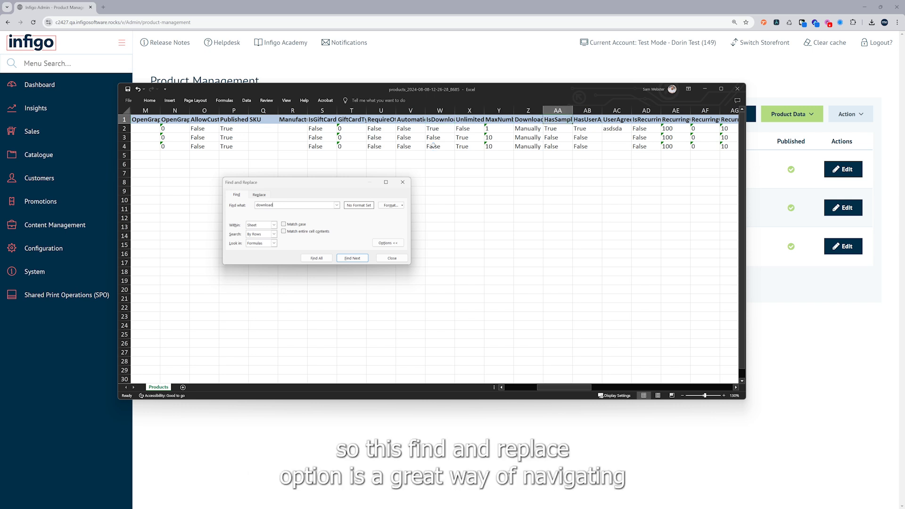
pyautogui.press('Return')
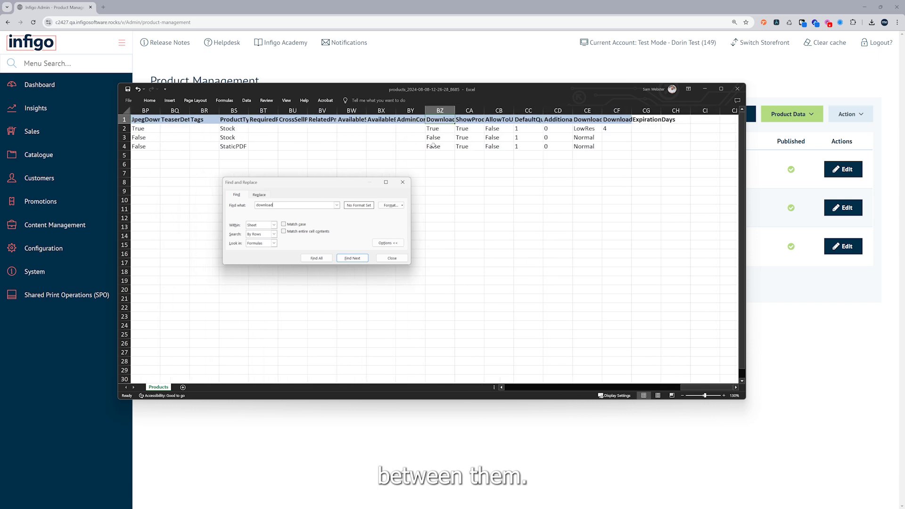
pyautogui.press('Return')
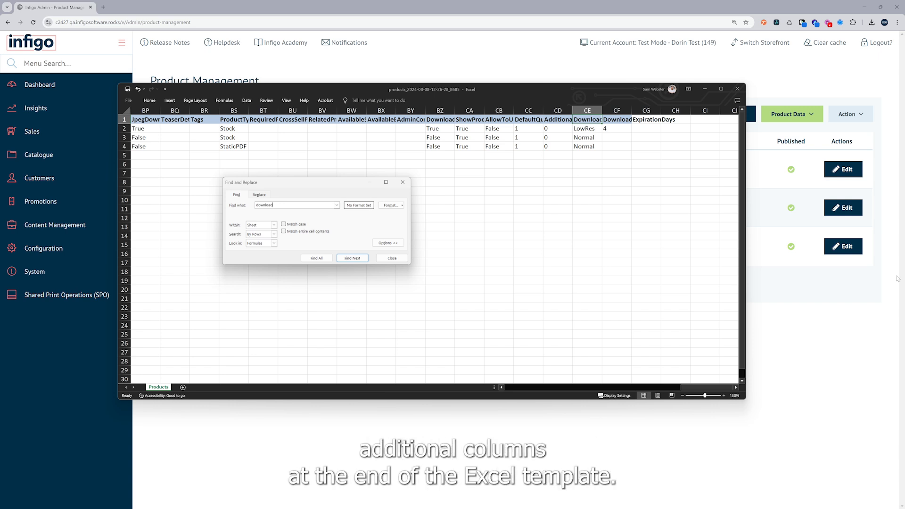
# Add the column headers DownloadURL in CG1 and SampleDownloadURL in CH1 after the last existing column.
pyautogui.click(640, 120)
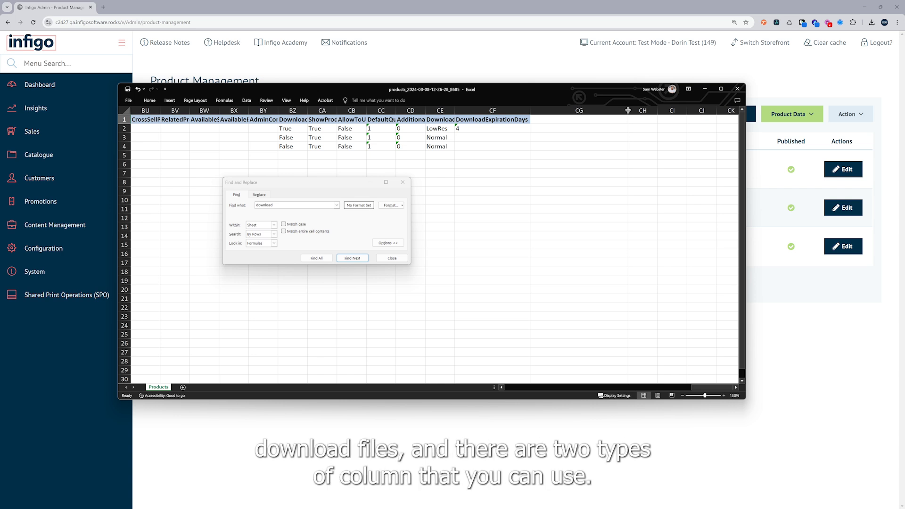
pyautogui.click(536, 120)
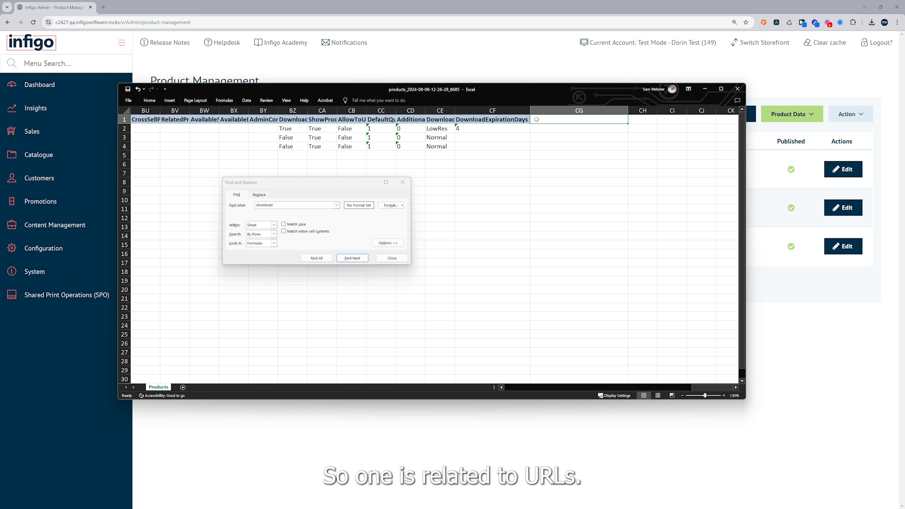
pyautogui.write('DownloadURL')
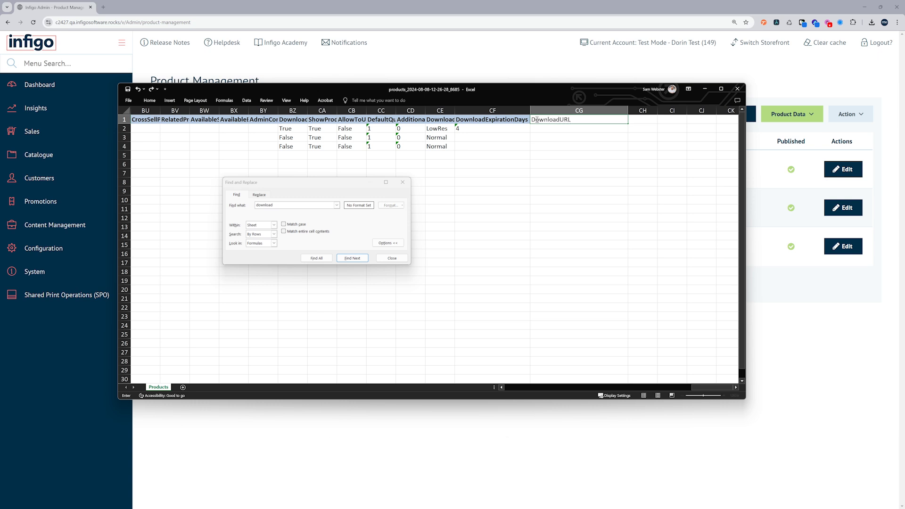
pyautogui.press('Tab')
pyautogui.write('SampleDownloadU')
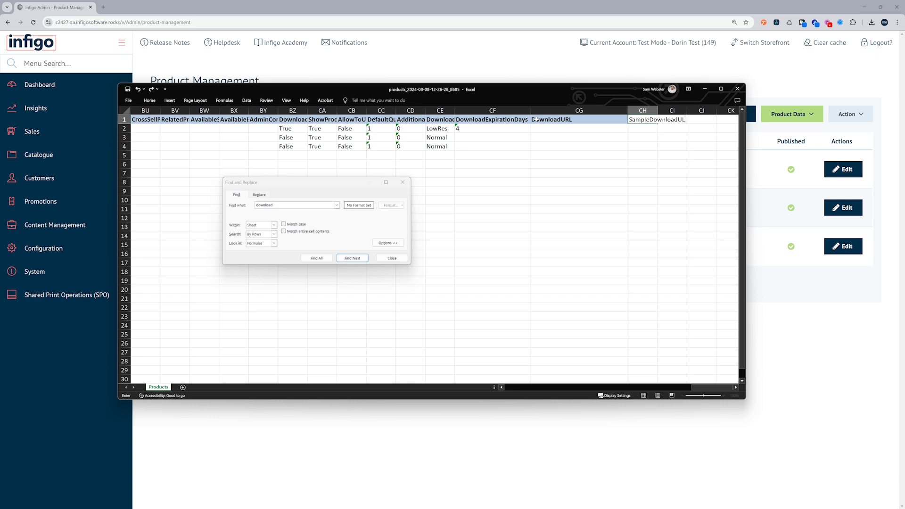
pyautogui.write('RL')
pyautogui.press('Return')
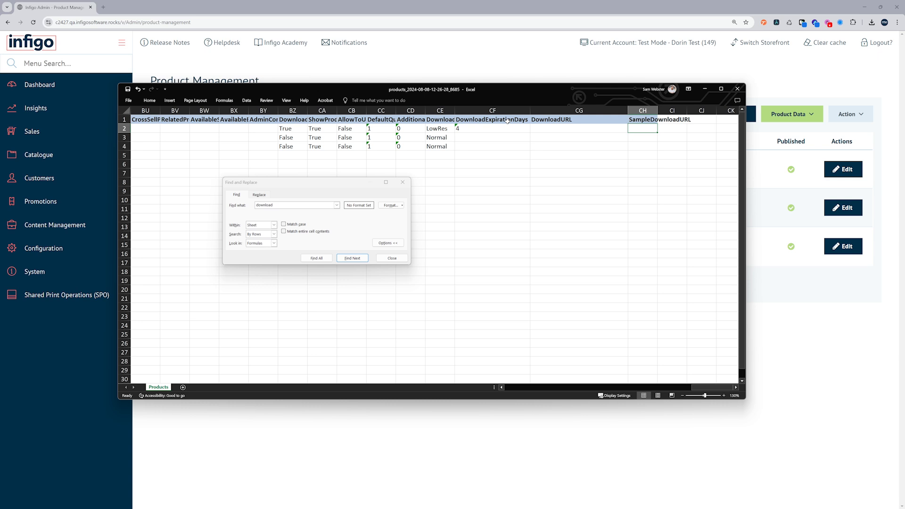
# Change the header in CG1 to DownloadAsset and the header in CH1 to SampleDownloadAsset.
pyautogui.click(570, 119)
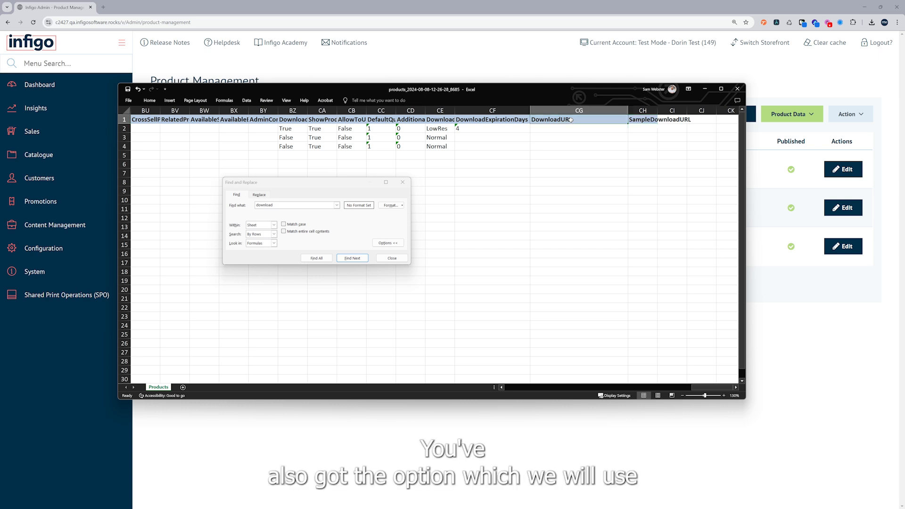
pyautogui.write('Download')
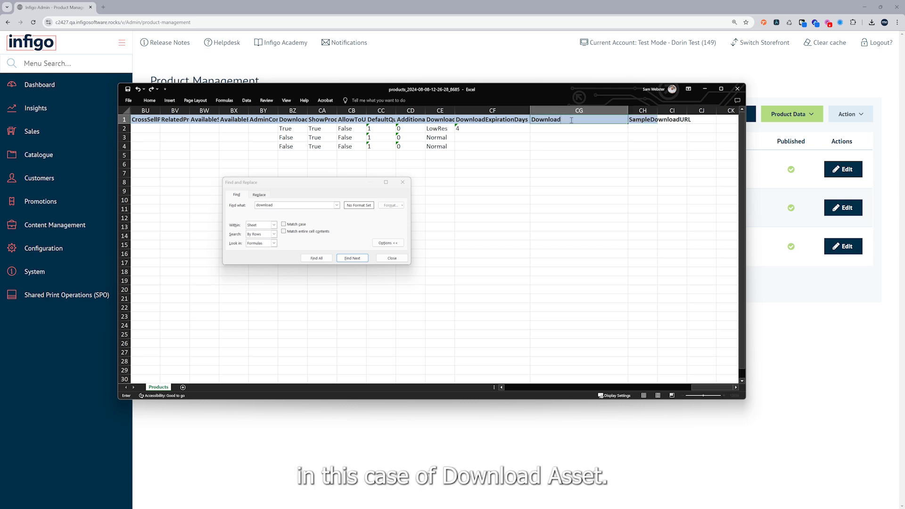
pyautogui.write('Asset')
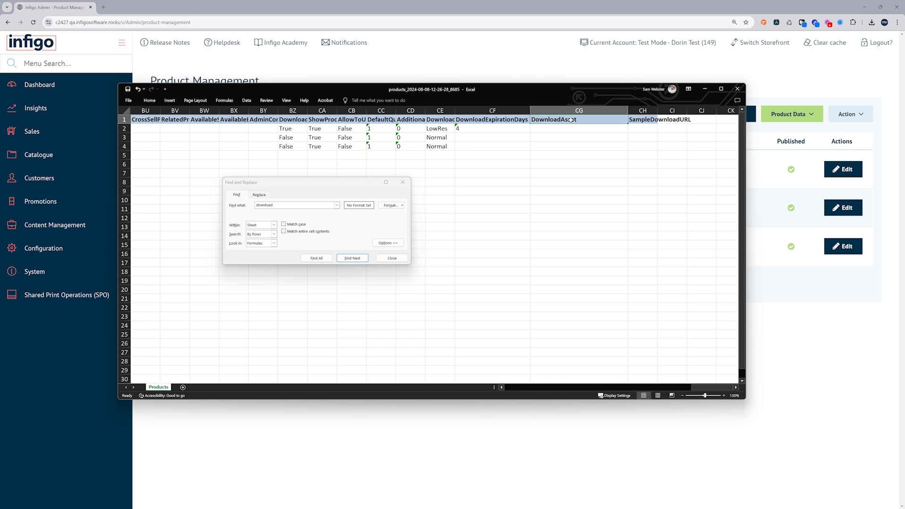
pyautogui.press('Tab')
pyautogui.write('Sampl')
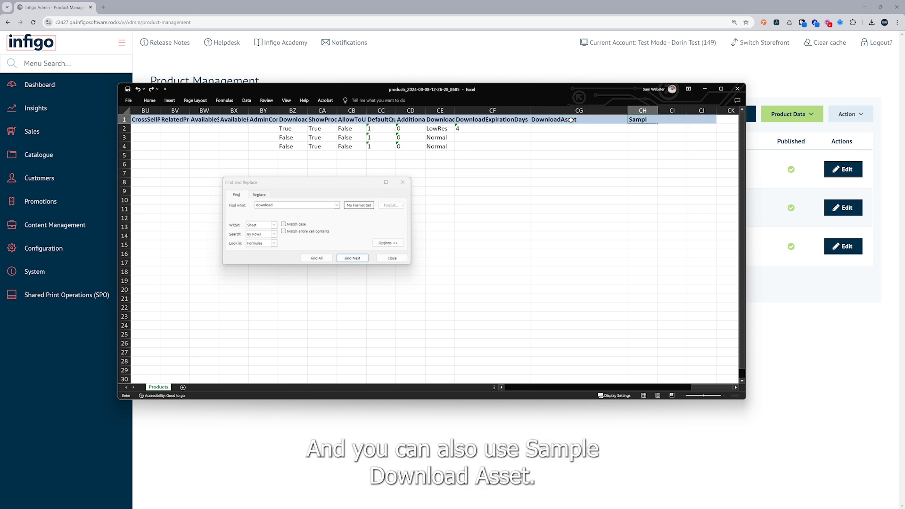
pyautogui.write('eDownloadAsset')
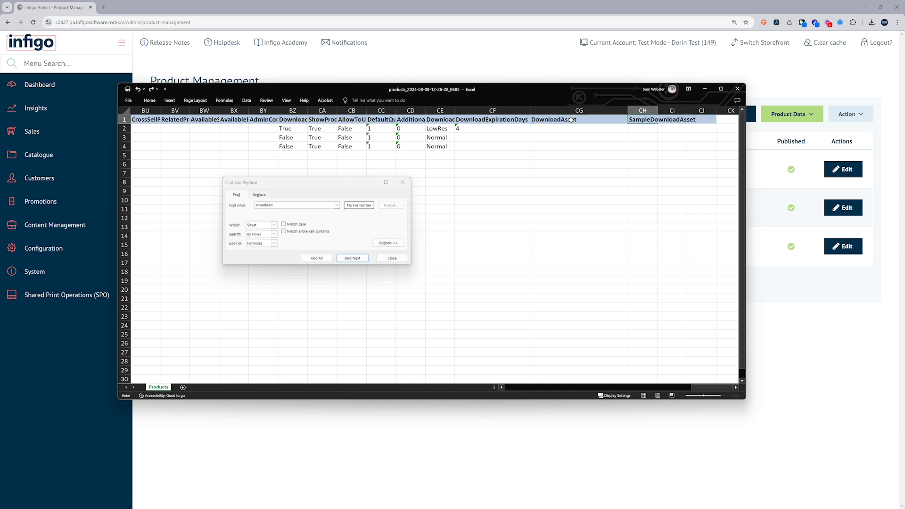
pyautogui.press('Return')
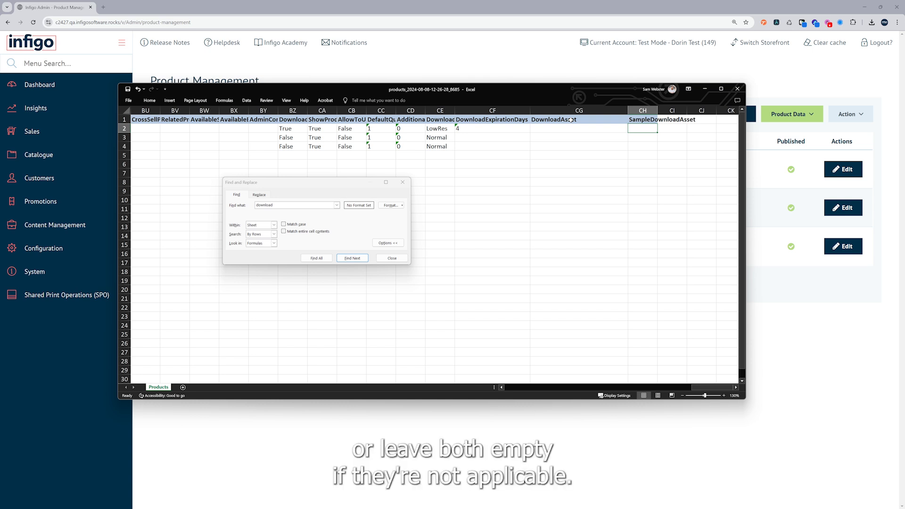
# Delete the SampleDownloadAsset column and close the Find and Replace dialog.
pyautogui.rightClick(647, 111)
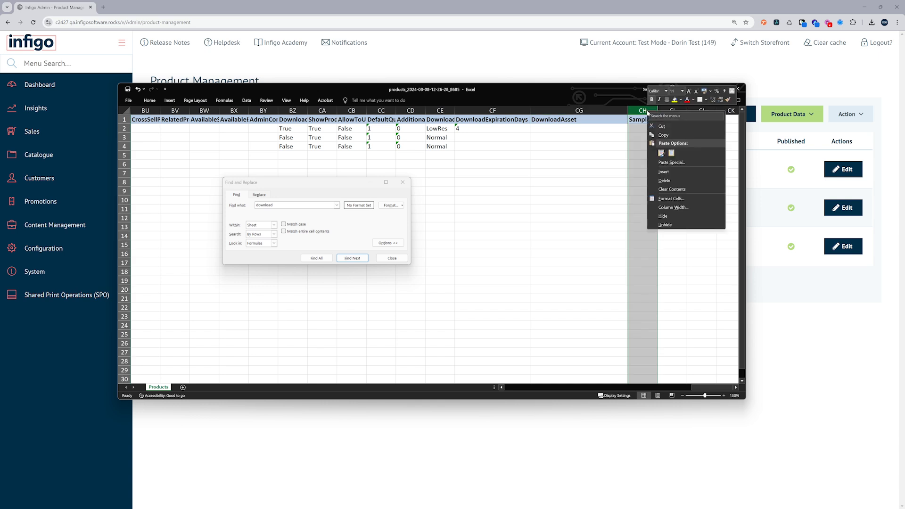
pyautogui.click(665, 181)
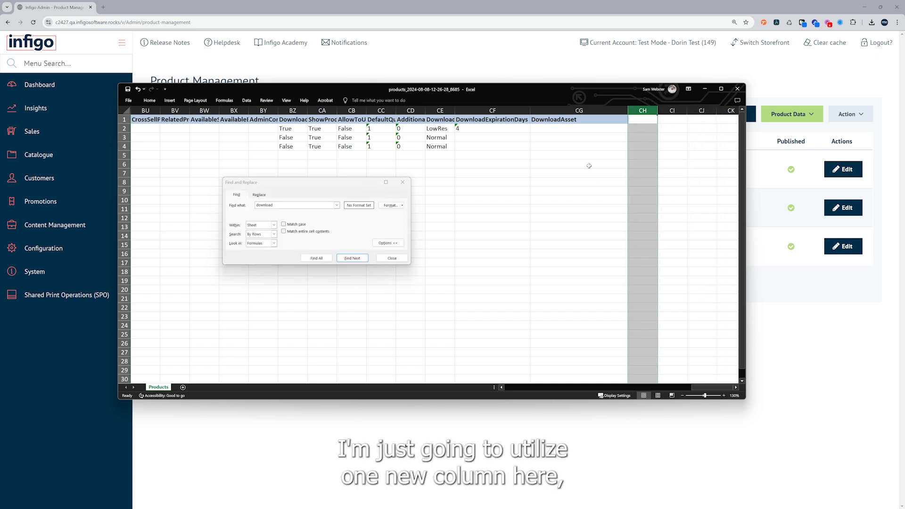
pyautogui.click(579, 129)
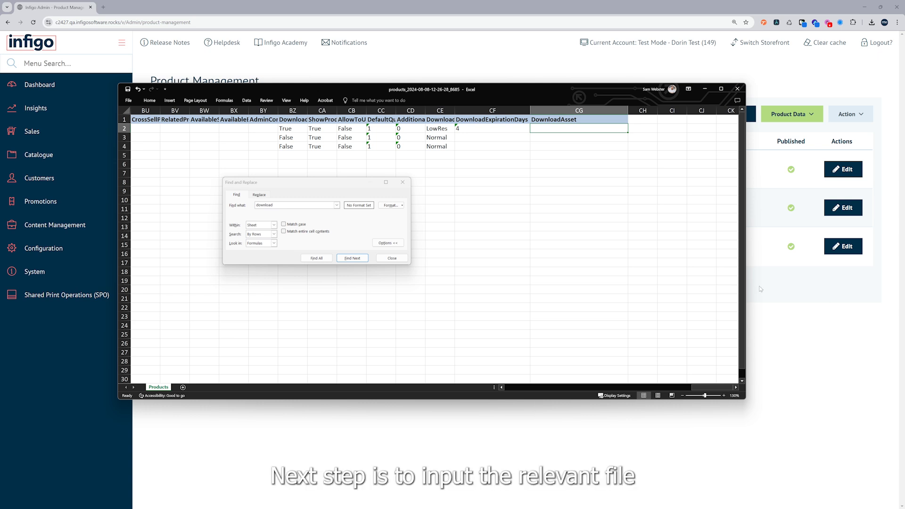
pyautogui.click(402, 182)
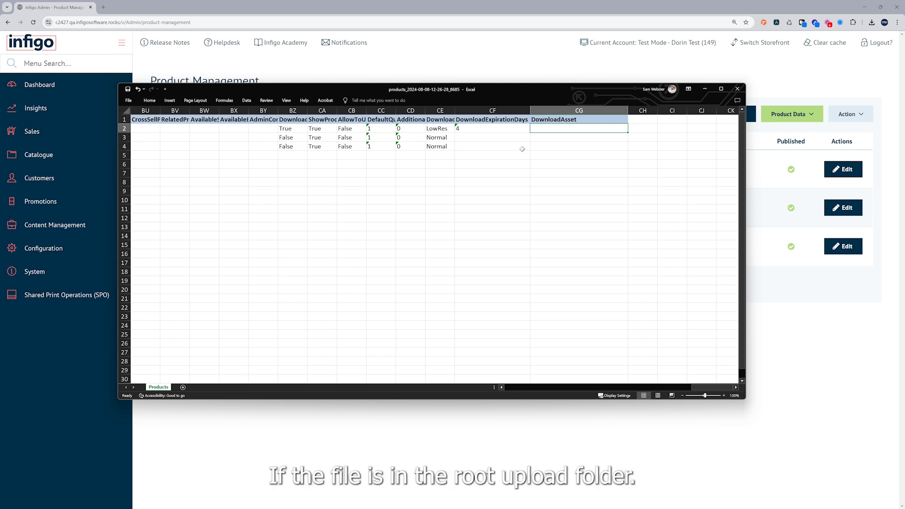
# Switch to Infigo in the browser, open Upload Folders in a new browser tab and manage SampleUploadFolder.
pyautogui.click(124, 5)
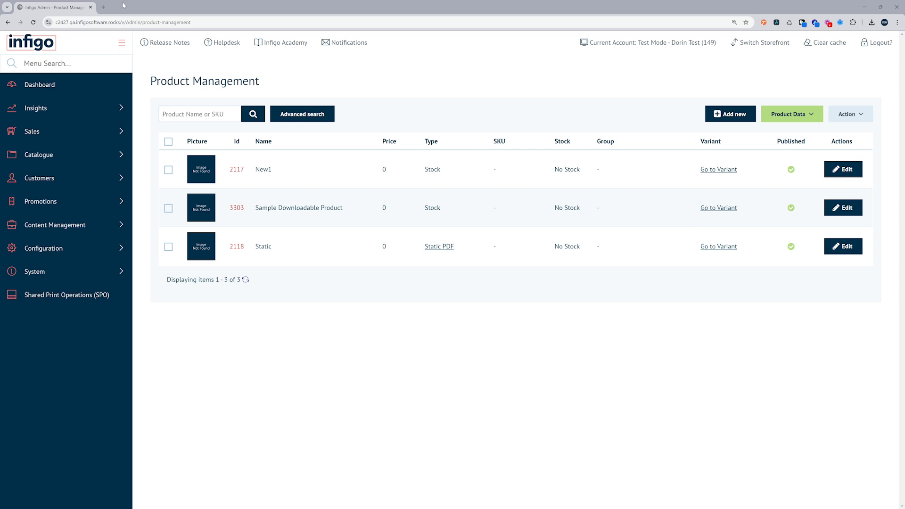
pyautogui.click(54, 63)
pyautogui.write('up')
pyautogui.rightClick(55, 102)
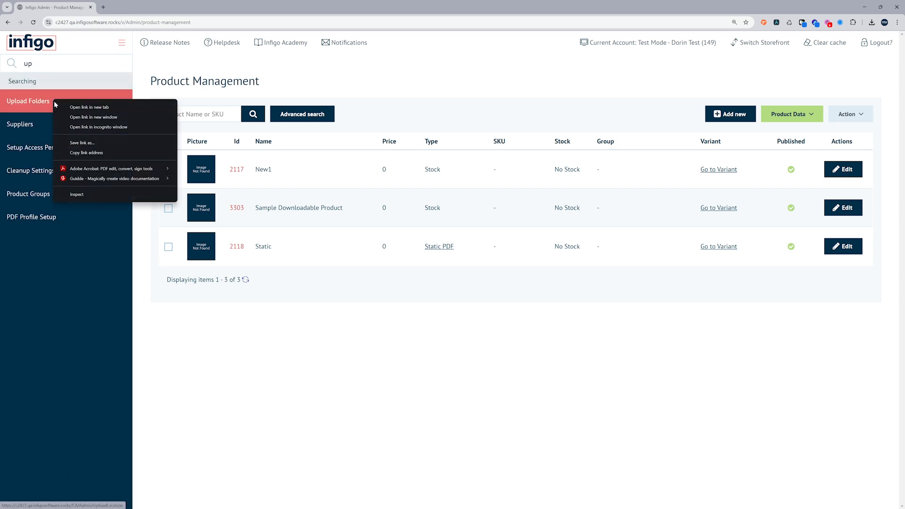
pyautogui.click(89, 107)
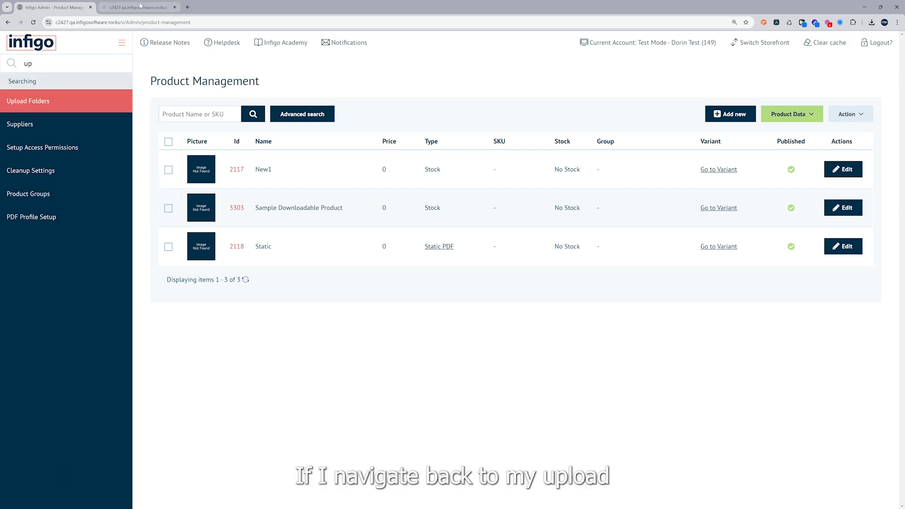
pyautogui.click(140, 7)
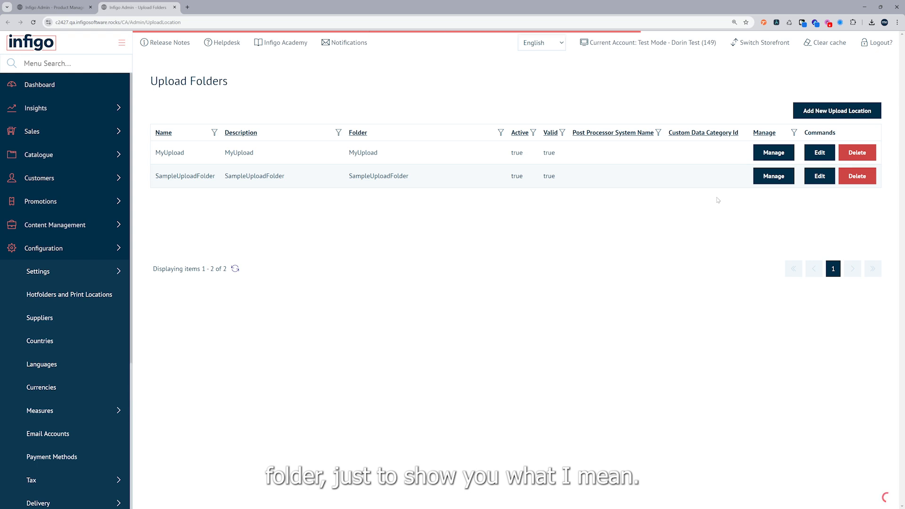
pyautogui.click(769, 181)
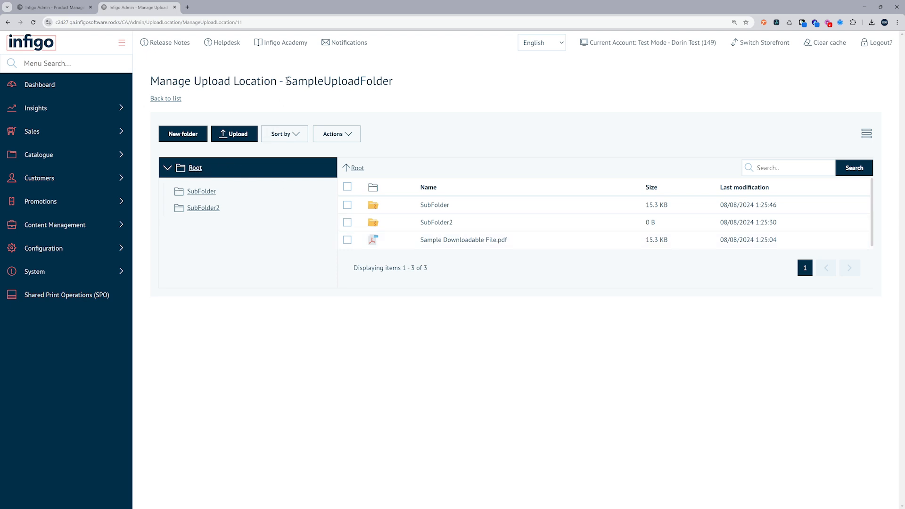
pyautogui.moveTo(287, 81); pyautogui.dragTo(393, 81)
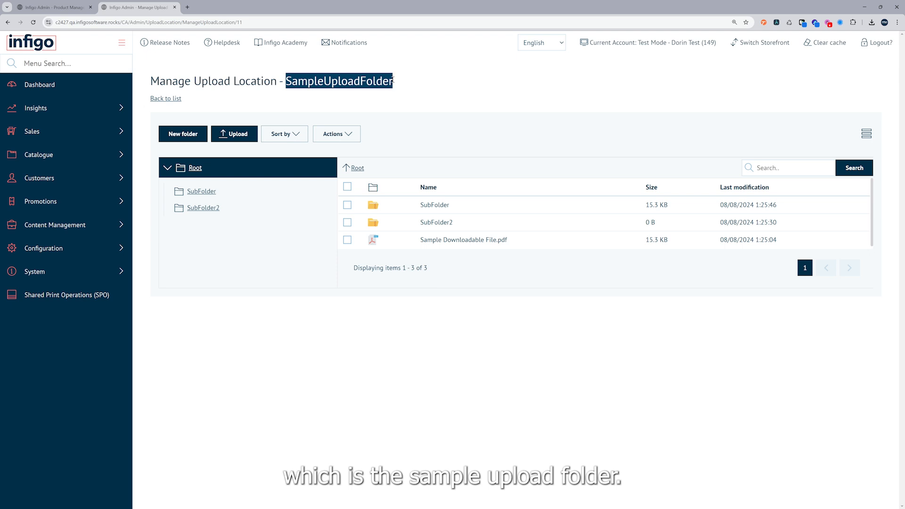
pyautogui.click(393, 81)
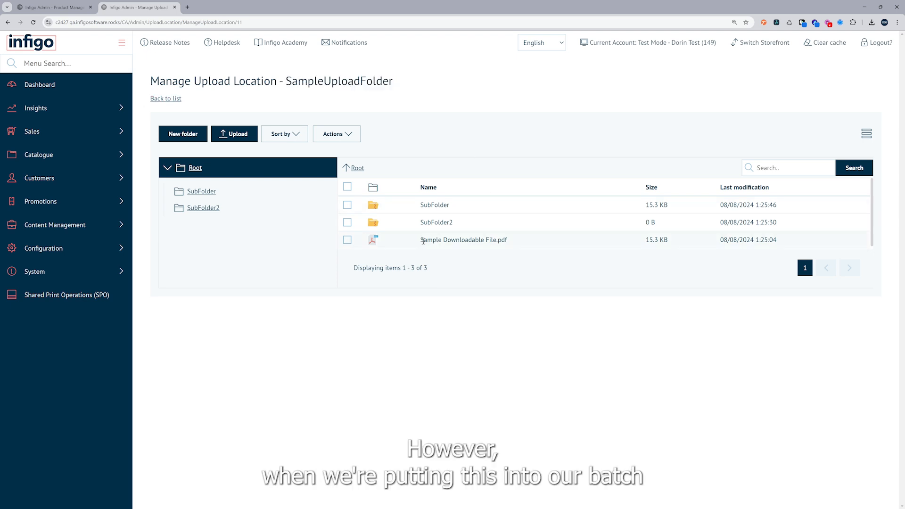
# Copy the file name Sample Downloadable File.pdf from the root folder into cell CG3 of the Excel Products sheet.
pyautogui.moveTo(421, 240); pyautogui.dragTo(508, 236)
pyautogui.hotkey('ctrl', 'c')
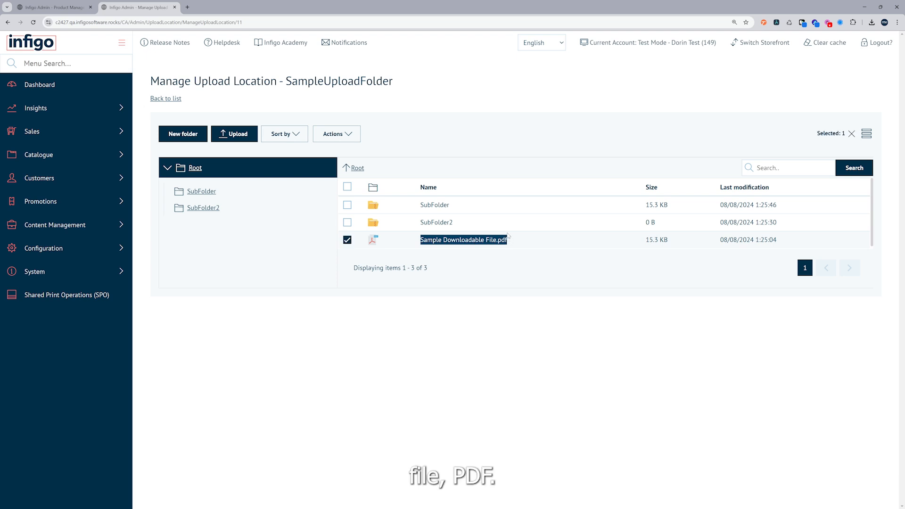
pyautogui.hotkey('alt', 'Tab')
pyautogui.click(544, 137)
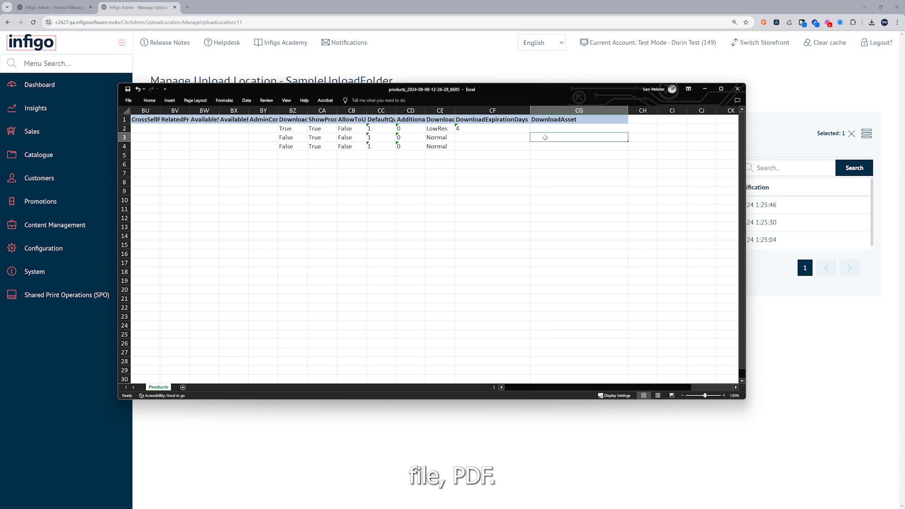
pyautogui.hotkey('ctrl', 'v')
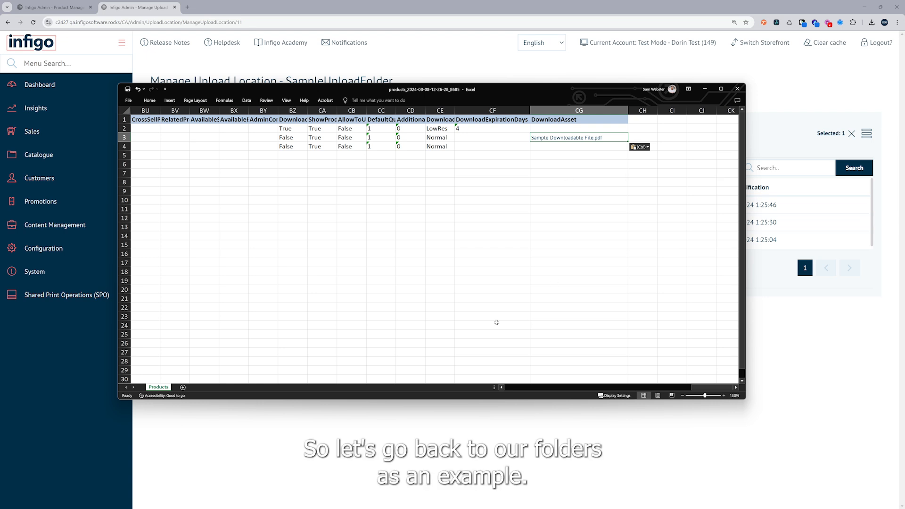
# Back in the browser, open SubFolder and copy the file name Sample Downloadable File for Subfolder.pdf.
pyautogui.click(473, 450)
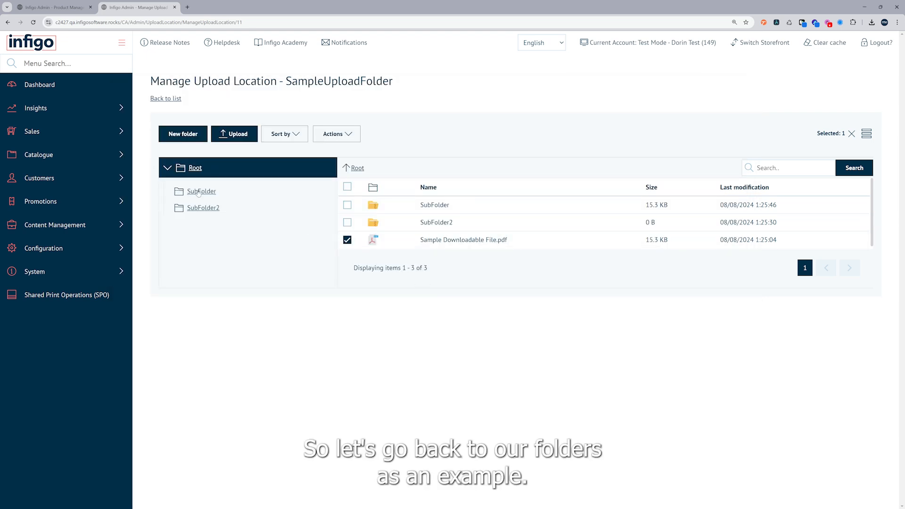
pyautogui.click(201, 191)
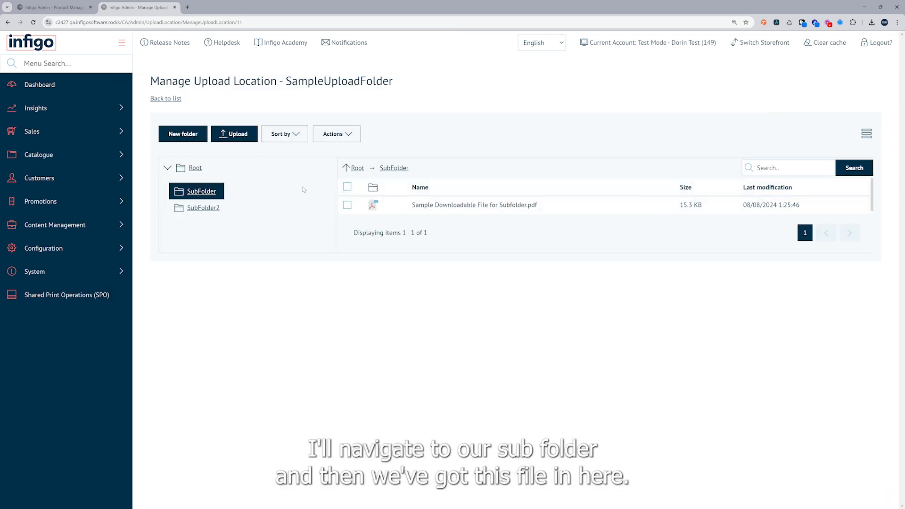
pyautogui.moveTo(413, 204); pyautogui.dragTo(538, 203)
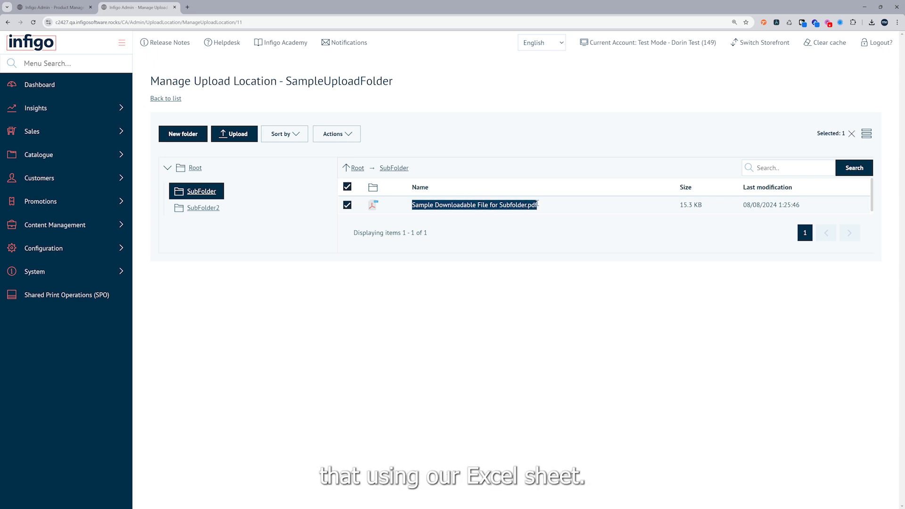
pyautogui.press('super+Tab')
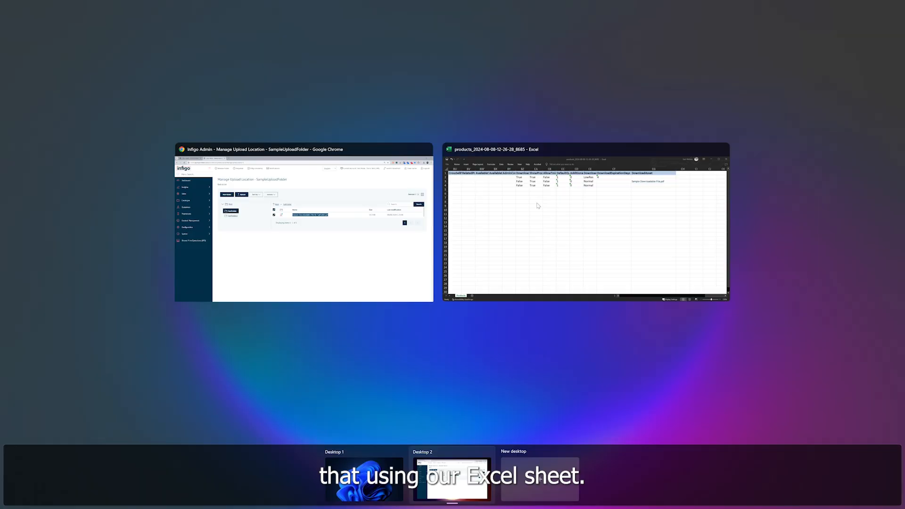
pyautogui.press('Escape')
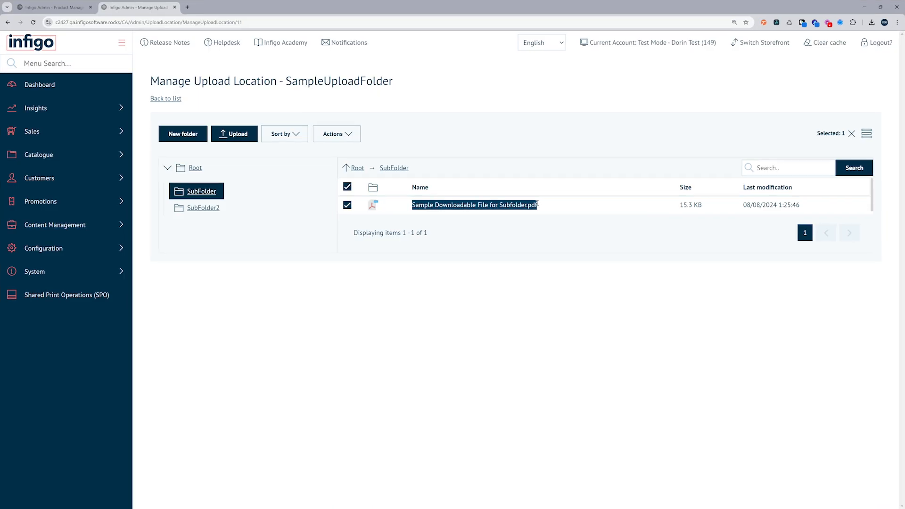
# In Excel, set the DownloadAsset cell CG4 to SubFolder/Sample Downloadable File for Subfolder.pdf.
pyautogui.hotkey('alt', 'Tab')
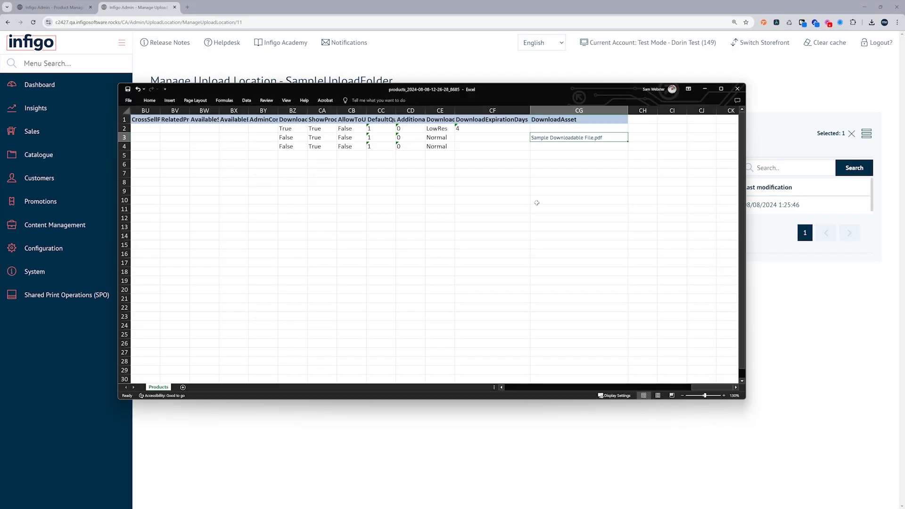
pyautogui.click(542, 146)
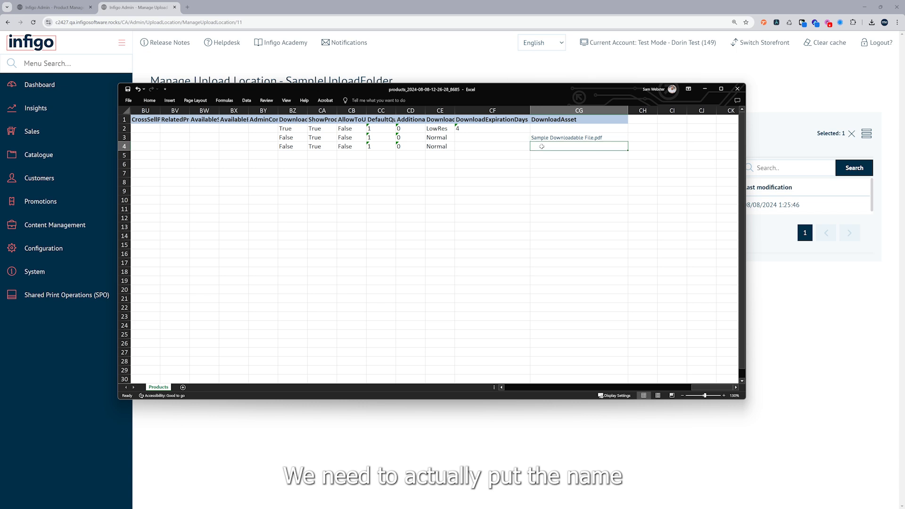
pyautogui.write('Sub')
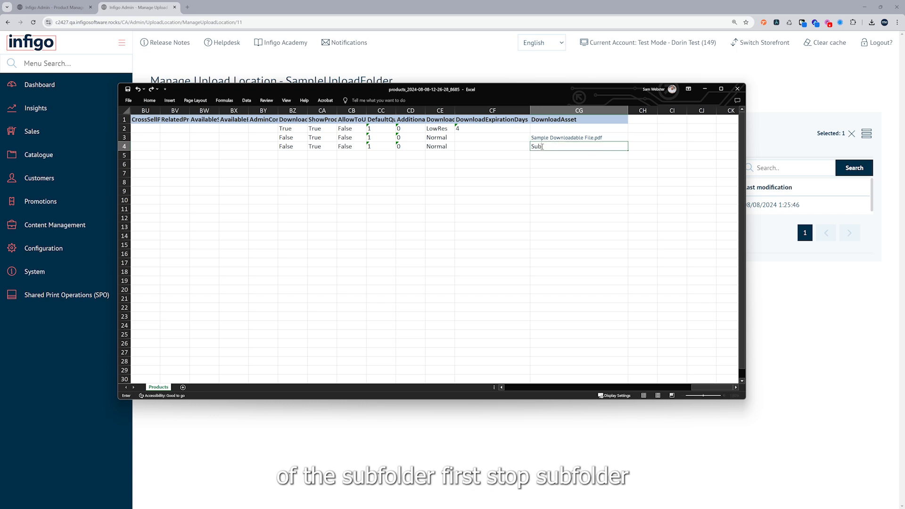
pyautogui.write('folder/')
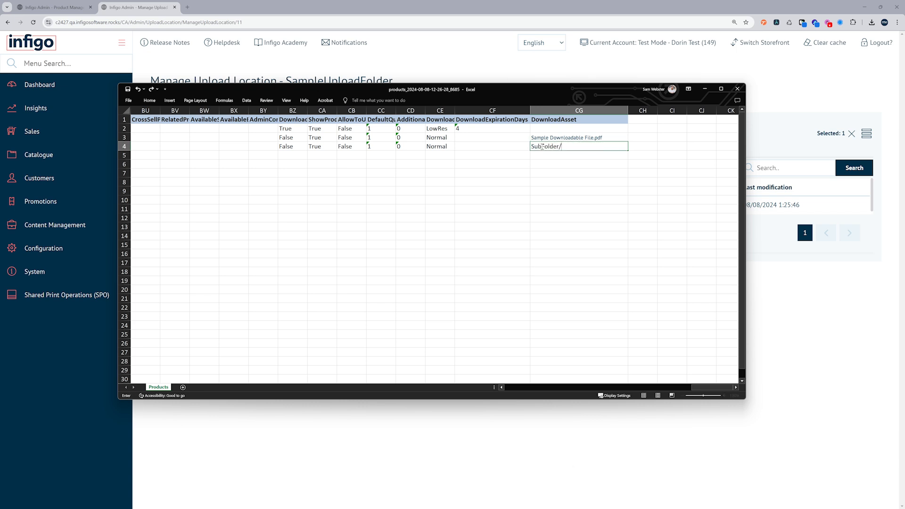
pyautogui.write('Sample Downloadable File for Subfolder.pdf')
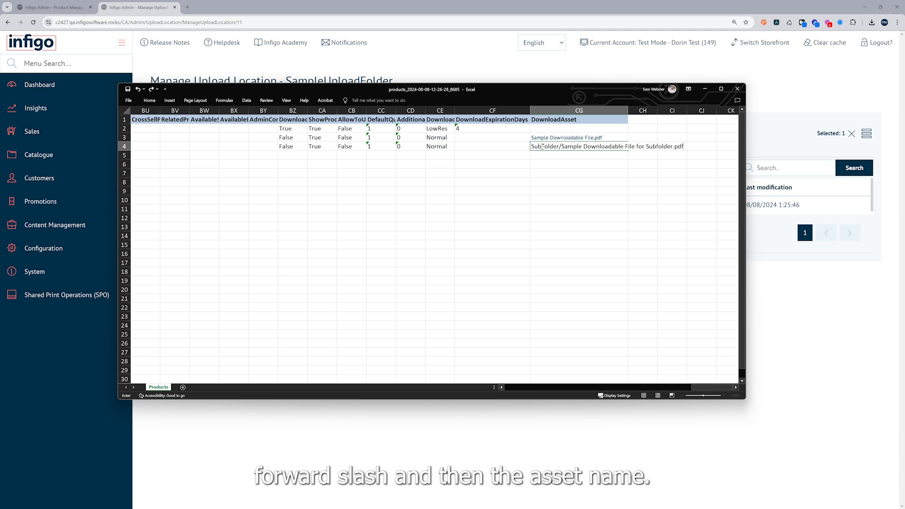
pyautogui.press('Return')
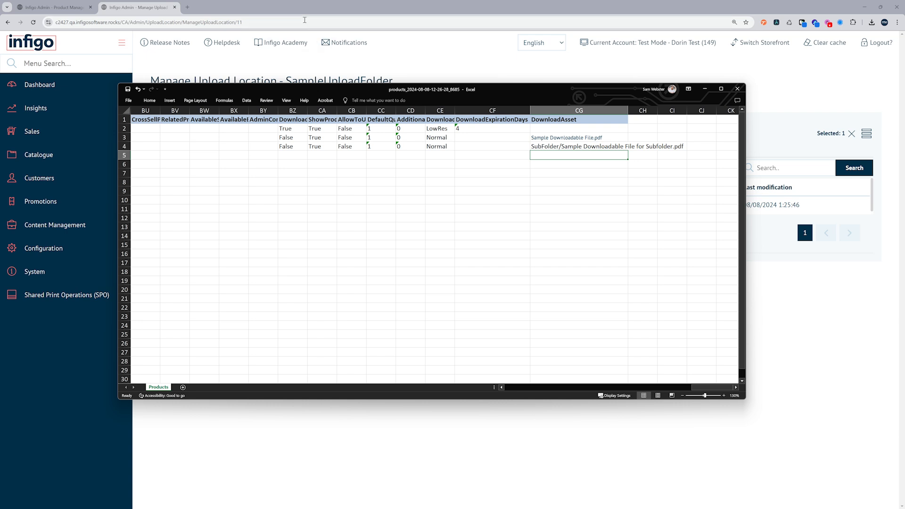
# Switch to Infigo's Product Management page in the browser and open the product import from Excel.
pyautogui.click(32, 7)
pyautogui.click(32, 7)
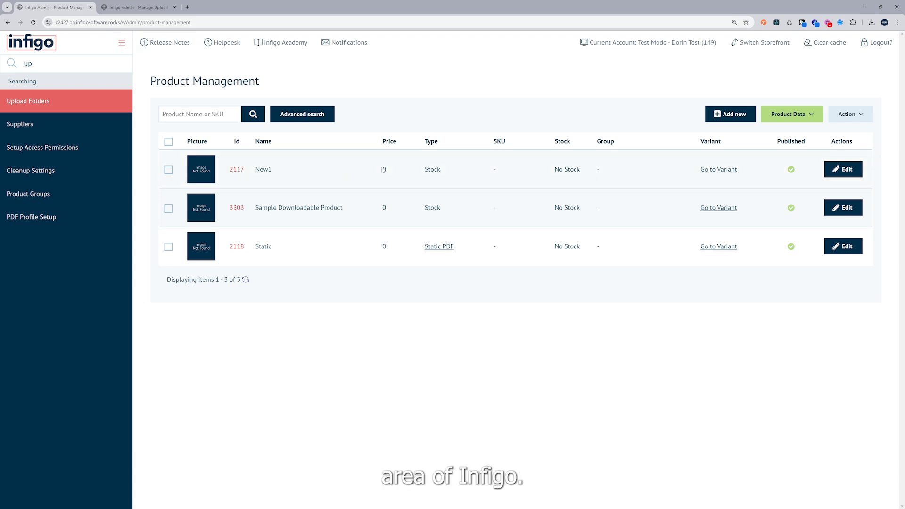
pyautogui.click(785, 119)
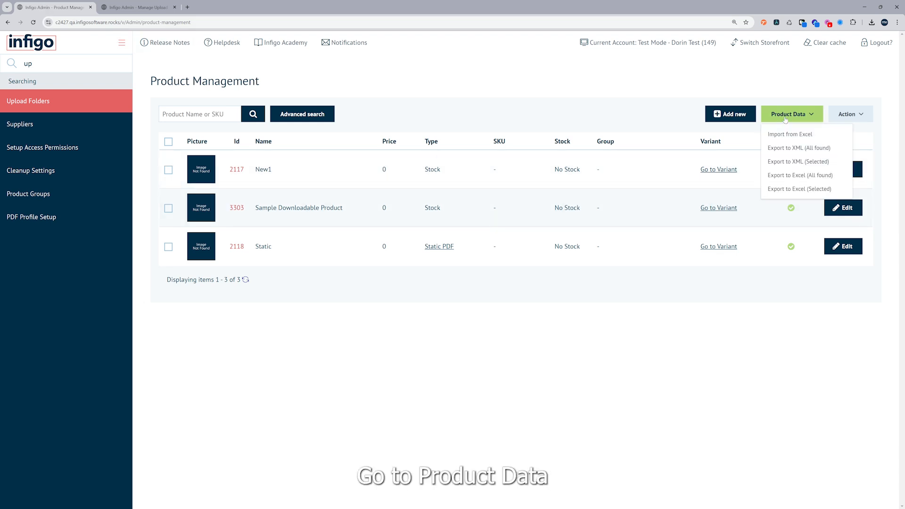
pyautogui.click(792, 135)
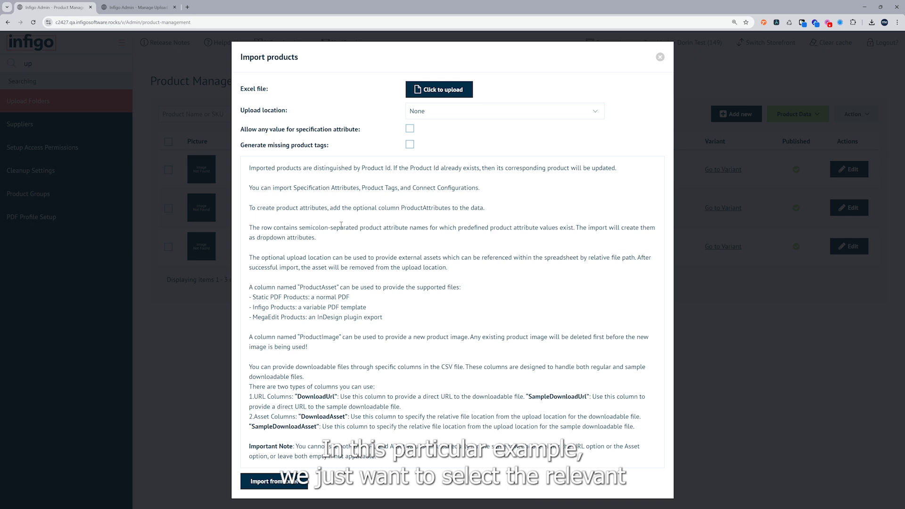
pyautogui.click(427, 115)
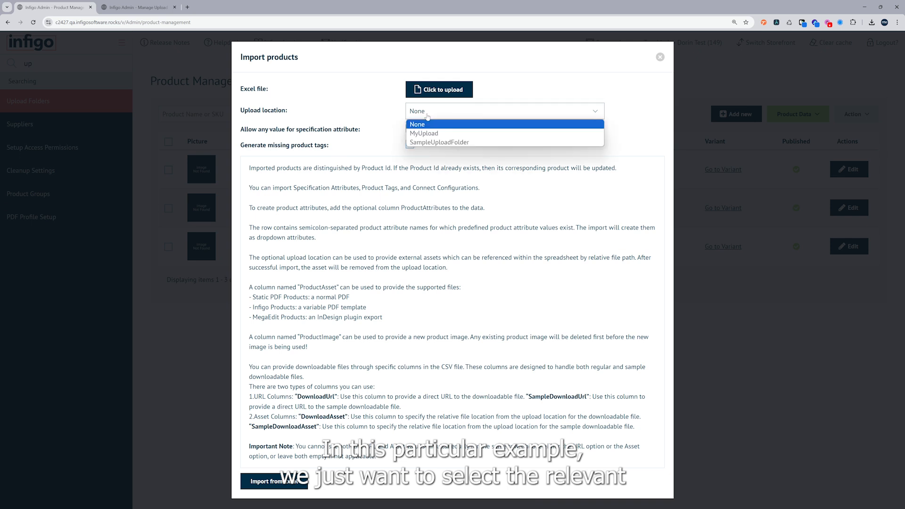
pyautogui.click(439, 142)
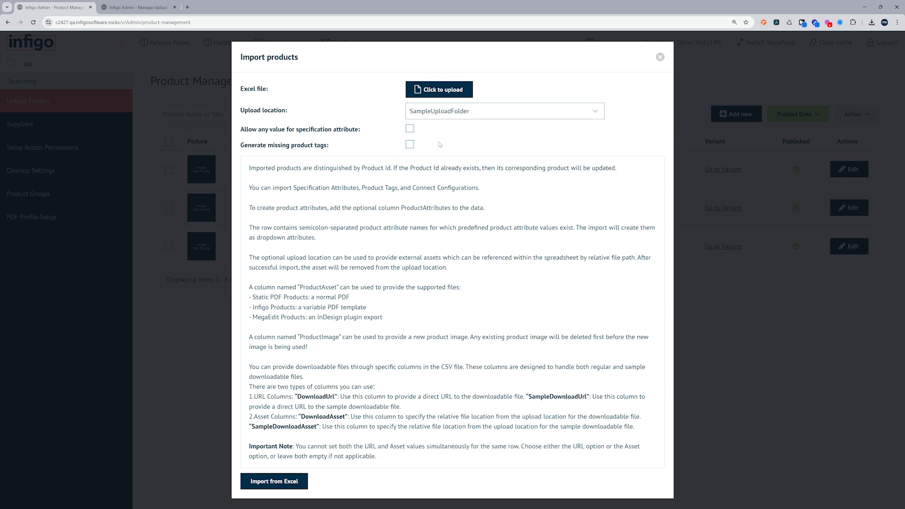
pyautogui.click(431, 90)
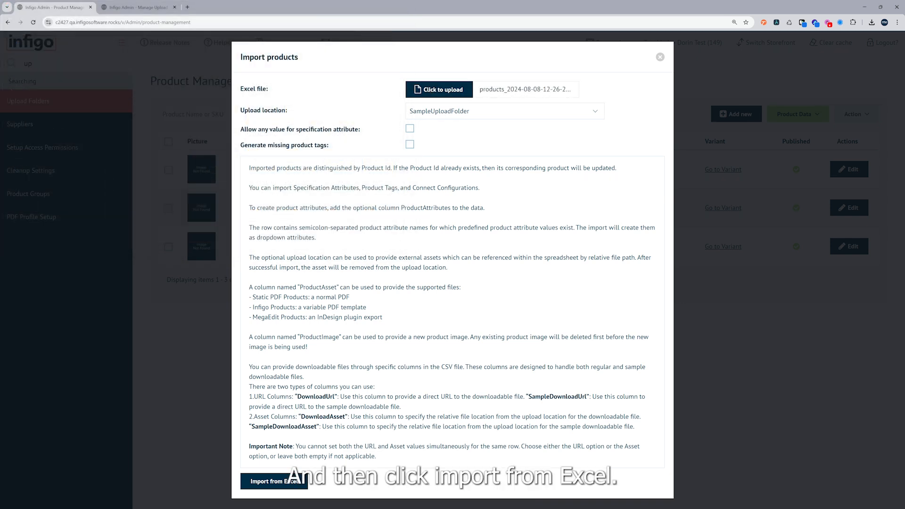
pyautogui.click(279, 483)
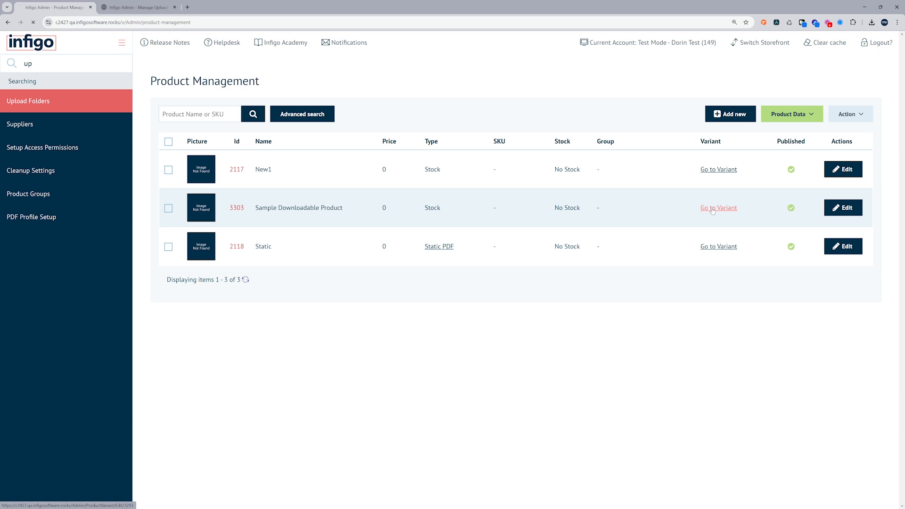
# Open the variant of Sample Downloadable Product and download the uploaded file from its downloadable product settings.
pyautogui.click(712, 209)
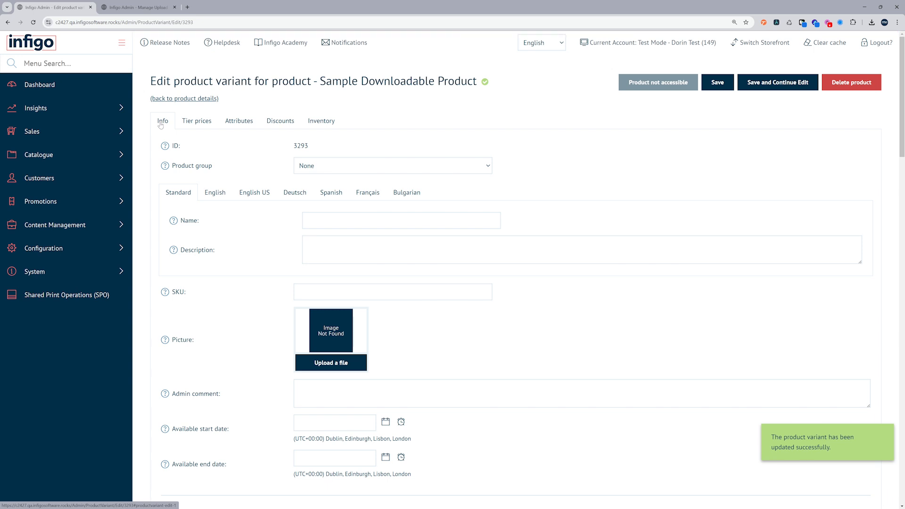
pyautogui.scroll(-12, 182, 151)
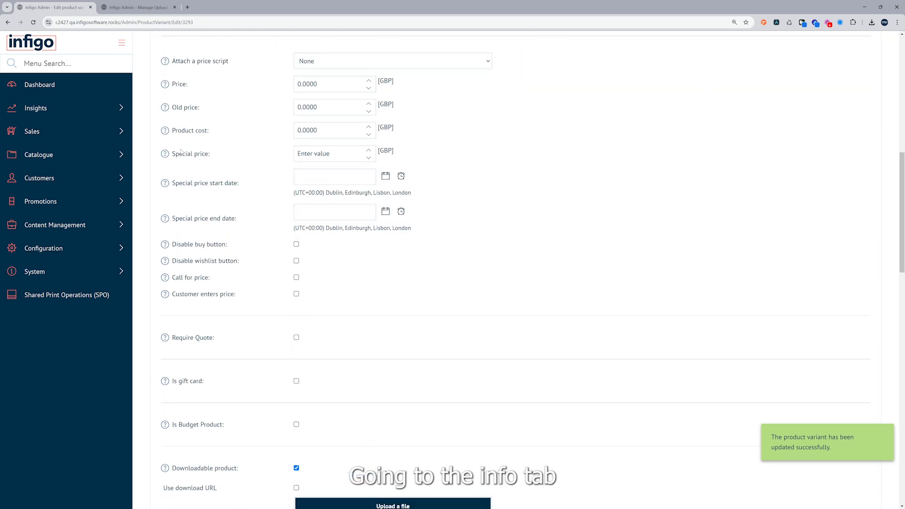
pyautogui.scroll(-2, 181, 152)
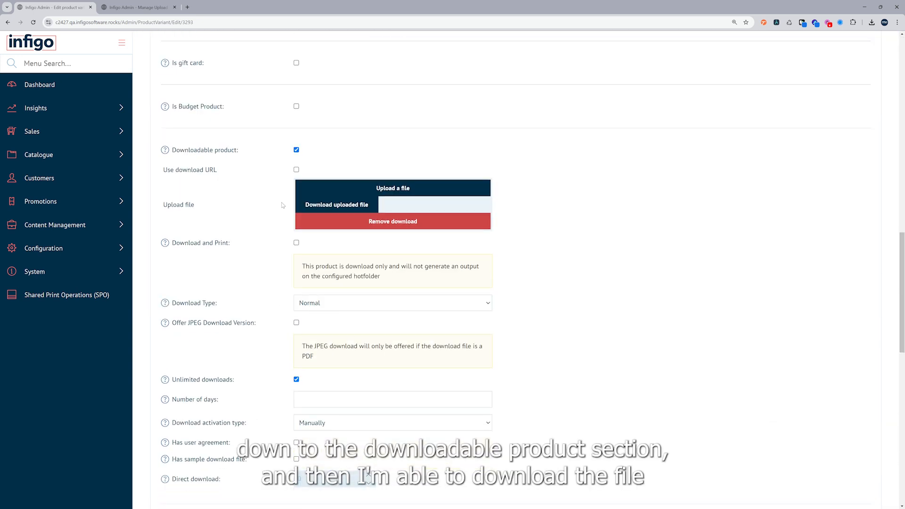
pyautogui.click(323, 211)
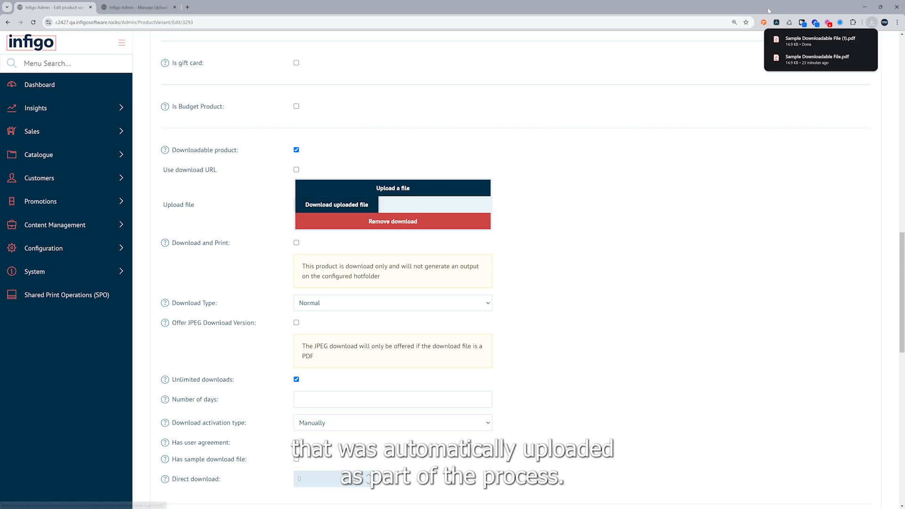